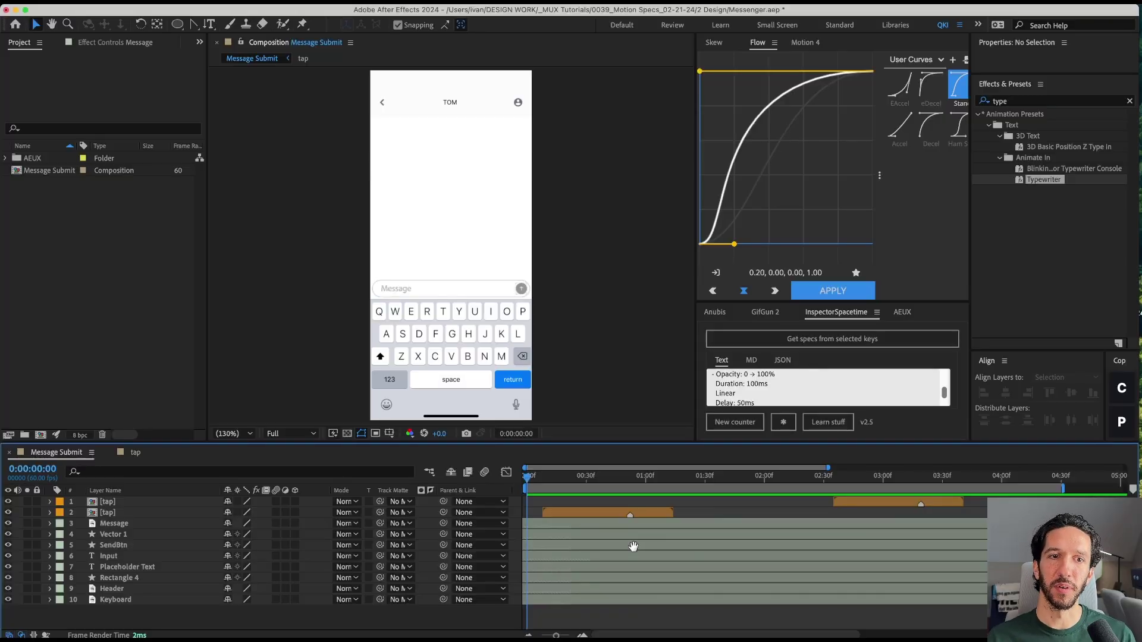
Step: Preview the Message Submit animation, then park the playhead near 3:07 with 'Hi there' typed
key("space")
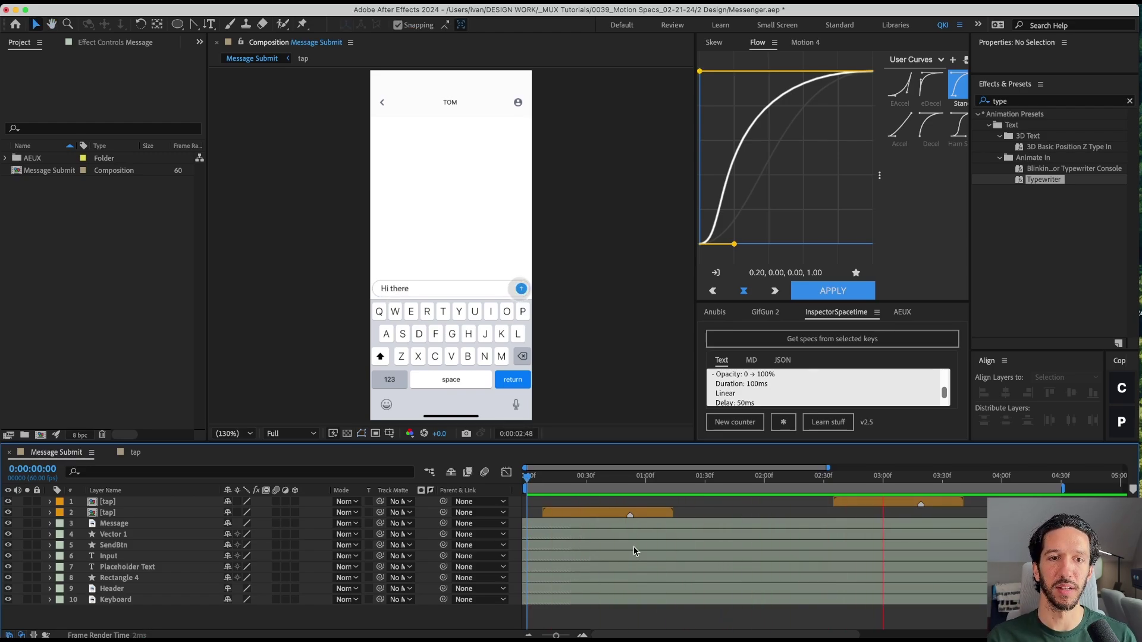
key("space")
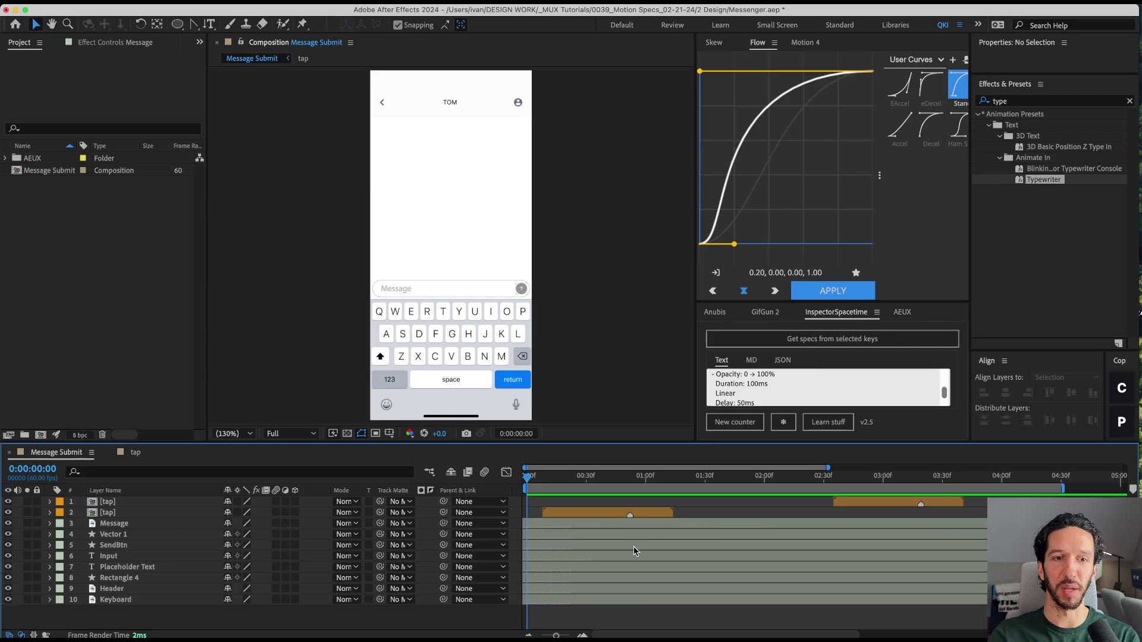
left_click_drag(593, 483, 896, 480)
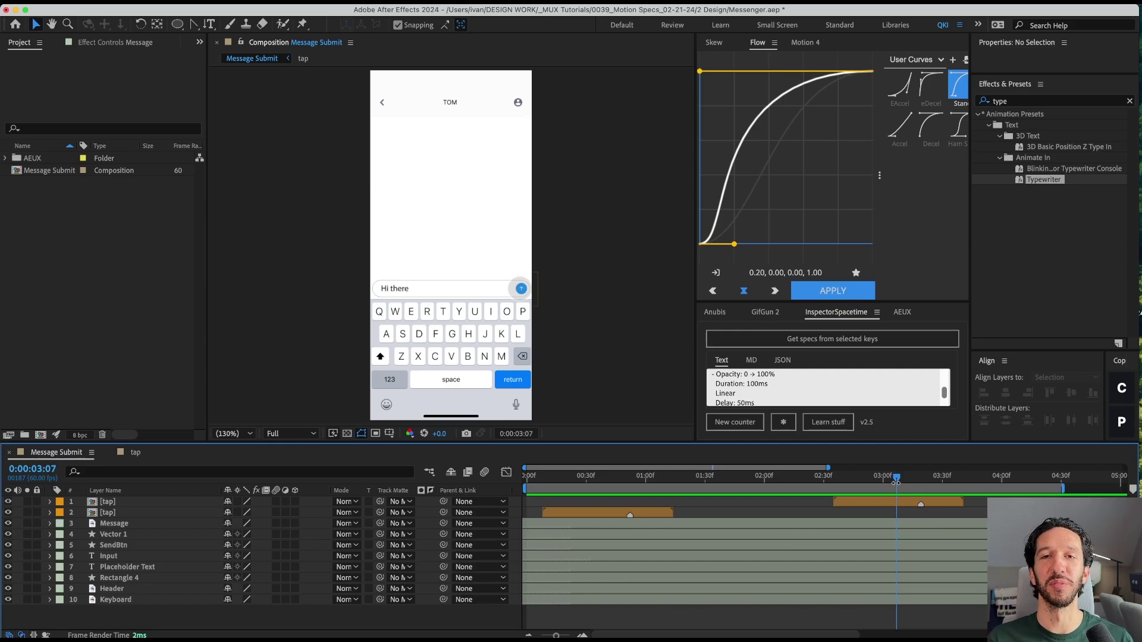
Step: Scrub back and forth around 3:00–3:28 to watch the 'Hi there' bubble send and rise
mouse_move(896, 482)
left_mouse_down()
mouse_move(865, 482)
mouse_move(929, 490)
mouse_move(905, 484)
left_mouse_up()
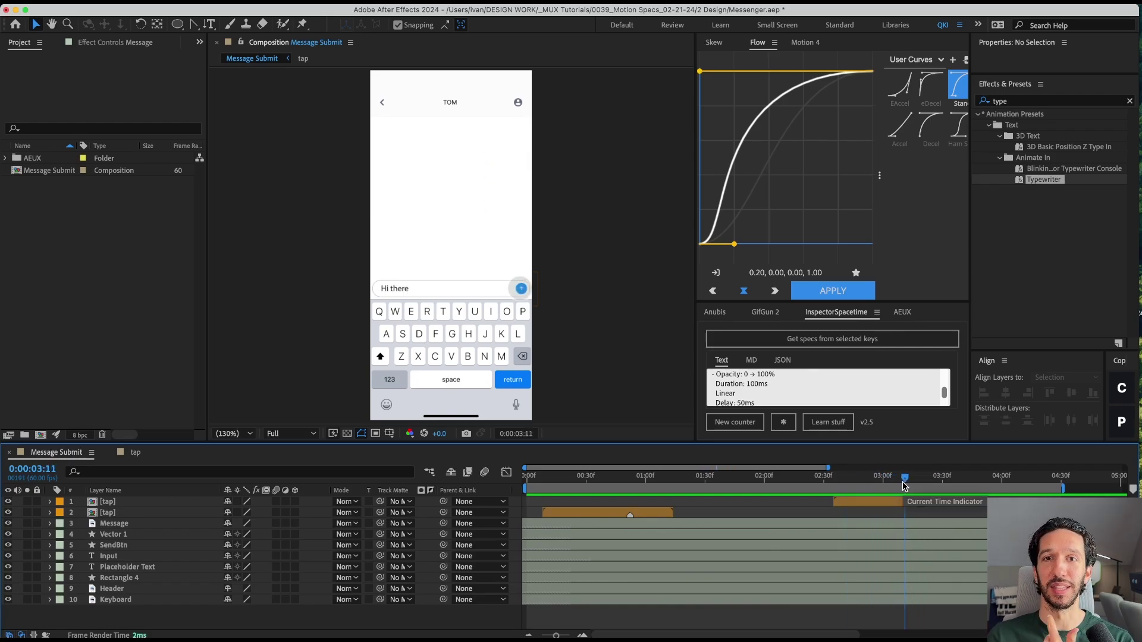
mouse_move(899, 480)
left_mouse_down()
mouse_move(938, 481)
mouse_move(883, 482)
left_mouse_up()
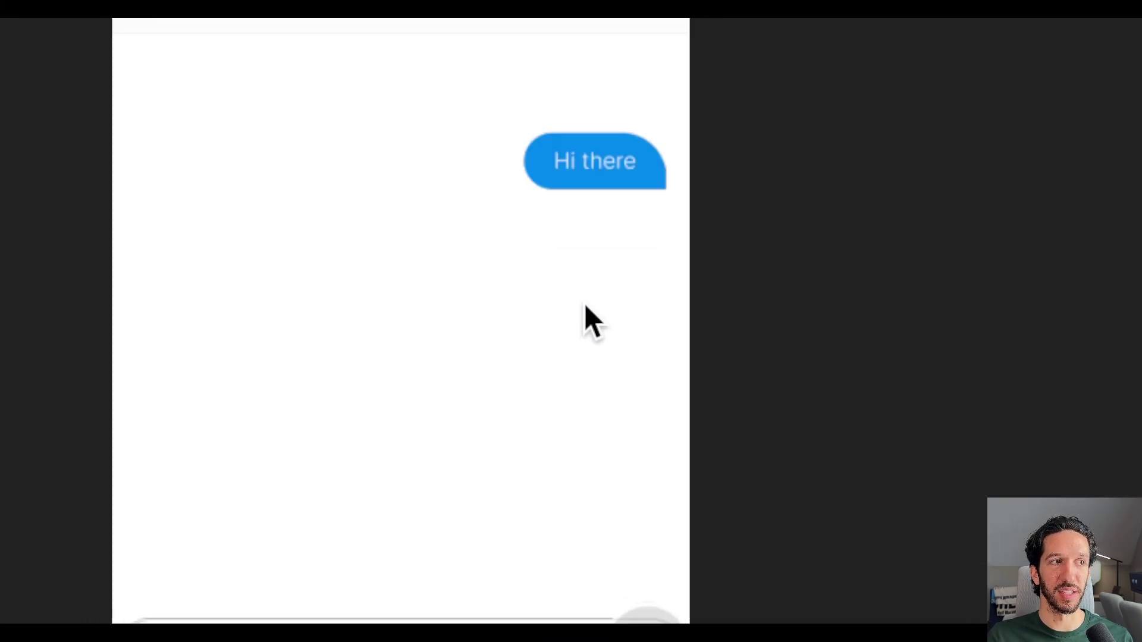
key("space")
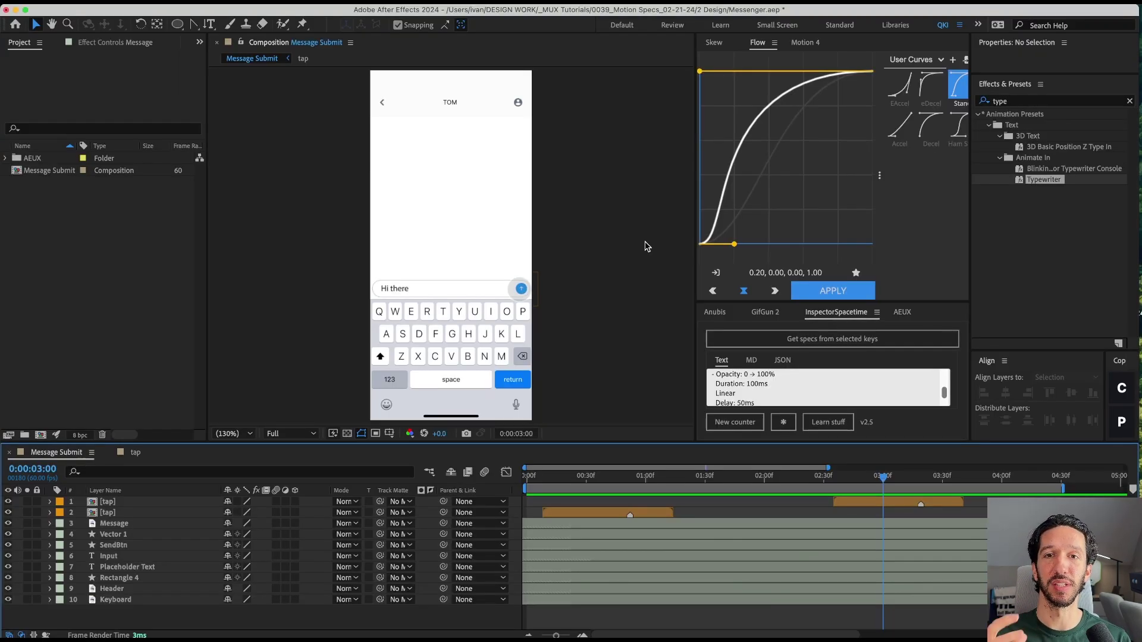
left_click_drag(884, 477, 925, 485)
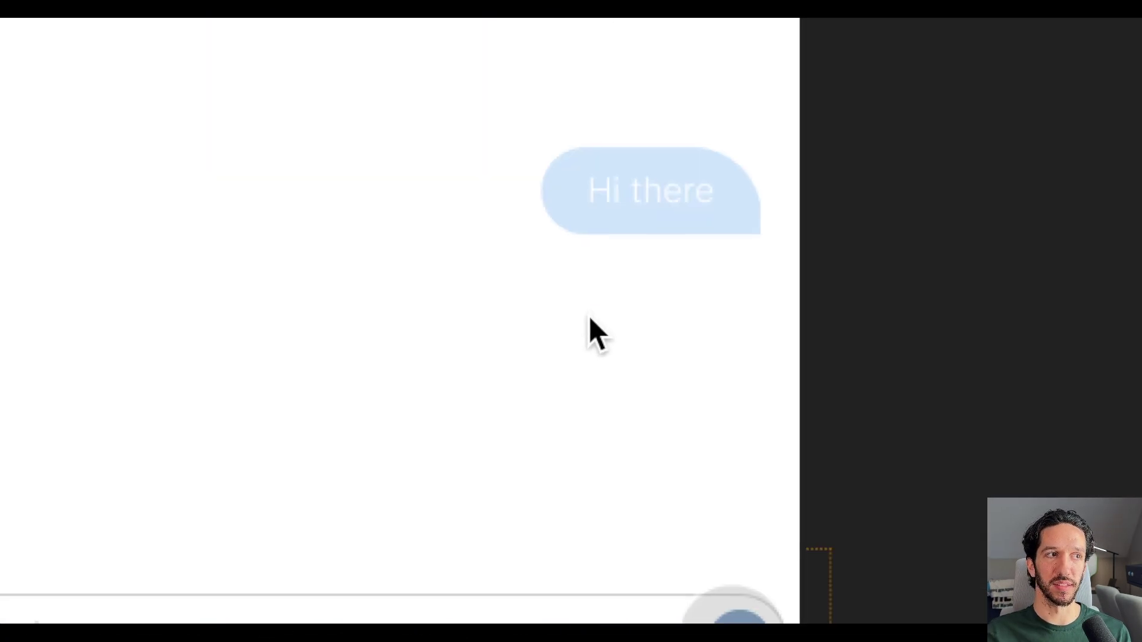
Step: Set the work area to start near the send tap and preview the send animation
key("space")
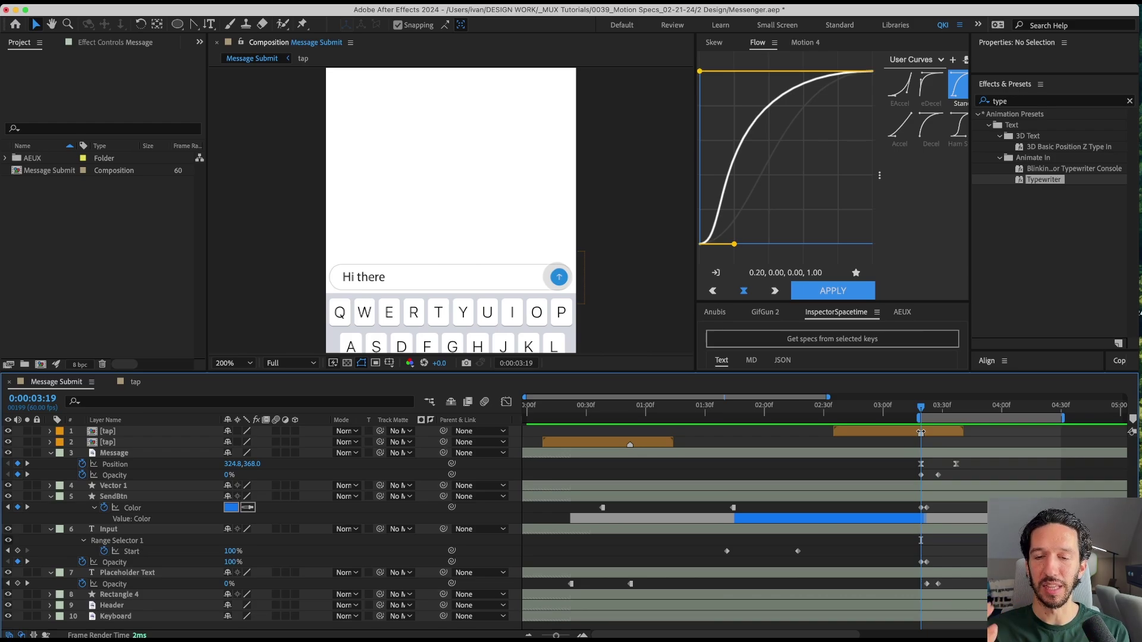
mouse_move(916, 412)
left_mouse_down()
mouse_move(952, 412)
mouse_move(926, 413)
left_mouse_up()
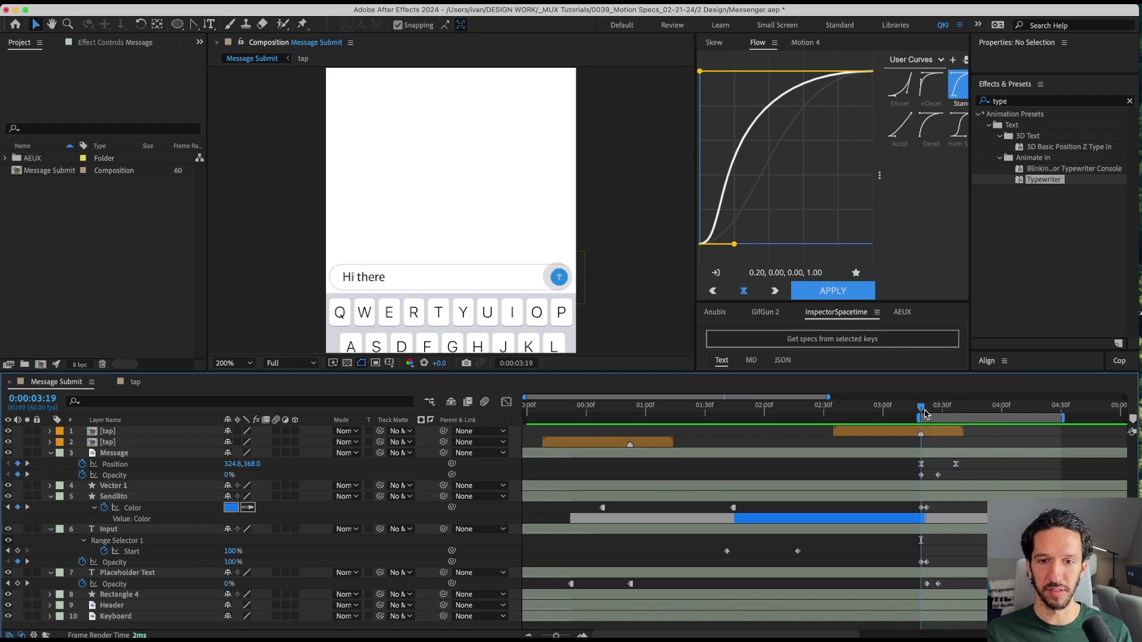
key("space")
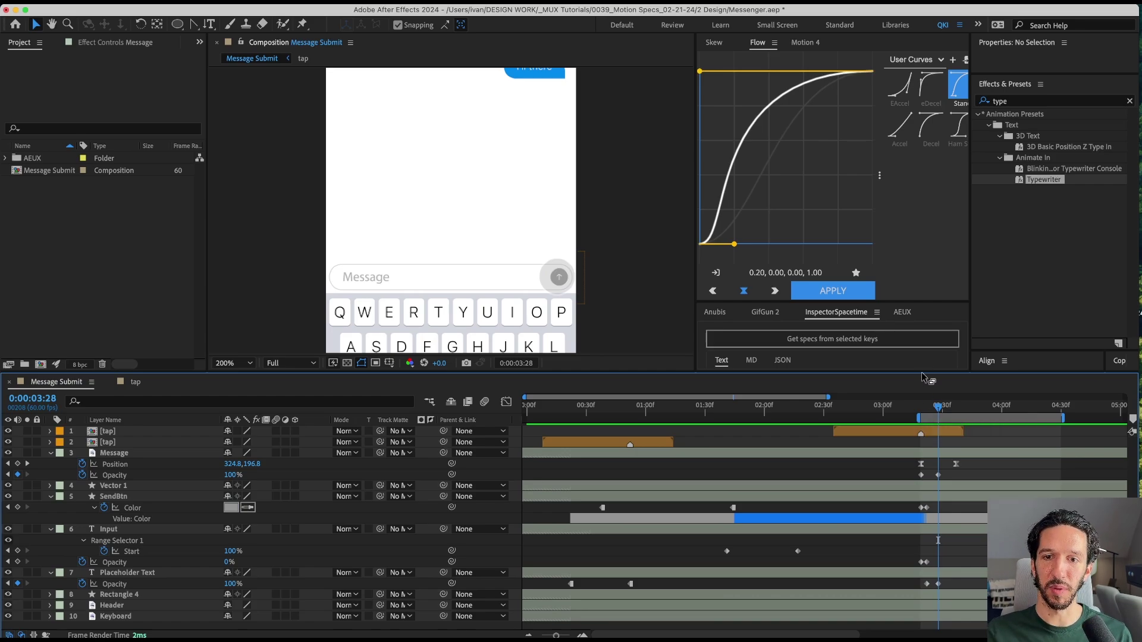
Step: Add a millisecond Counter layer, scale it to 612%, and start it at the send-tap frame
left_click_drag(923, 372, 922, 425)
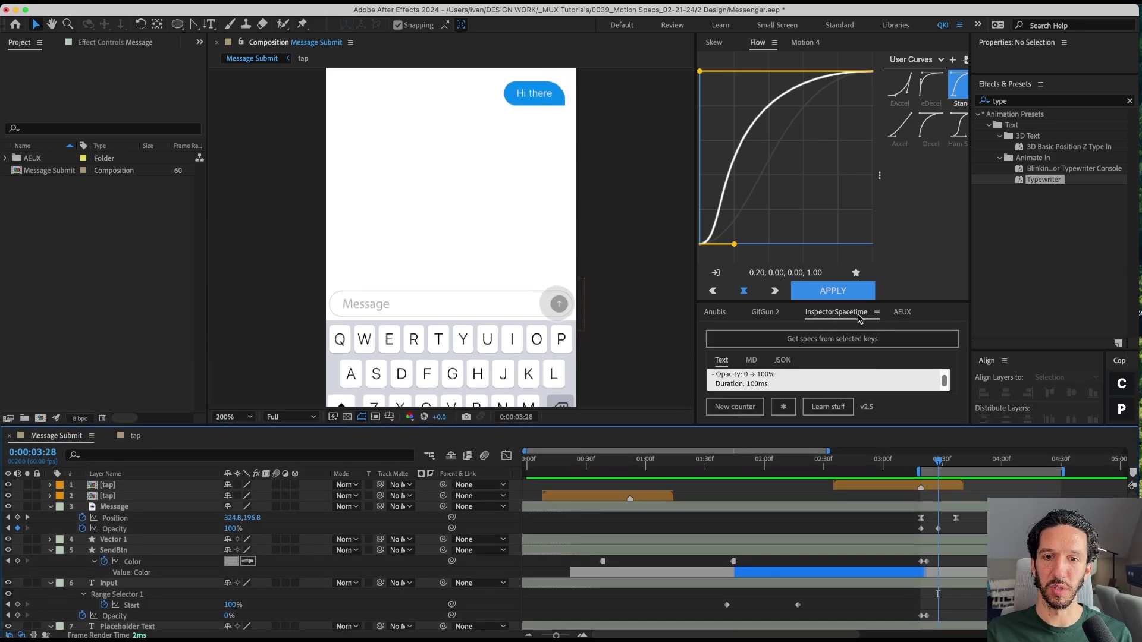
left_click(734, 407)
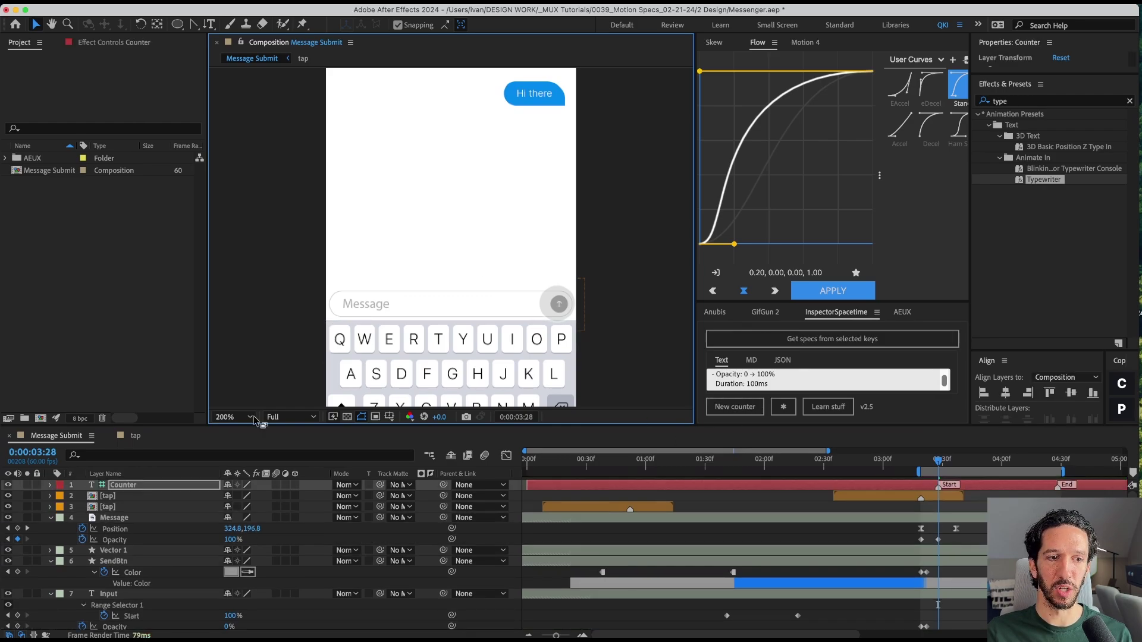
key("comma")
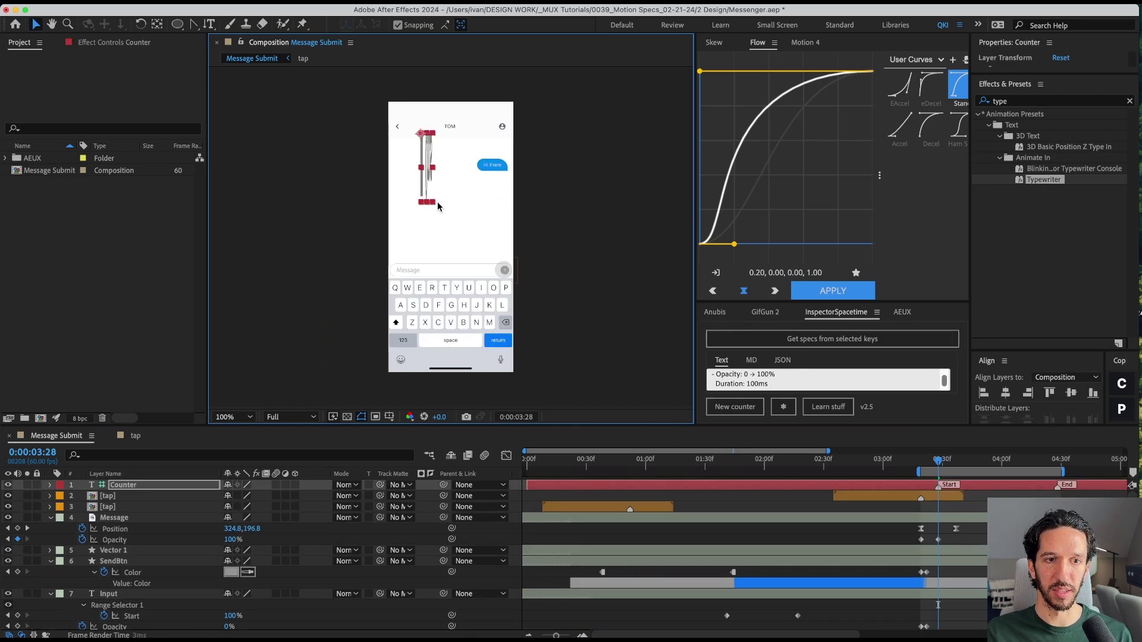
key("period")
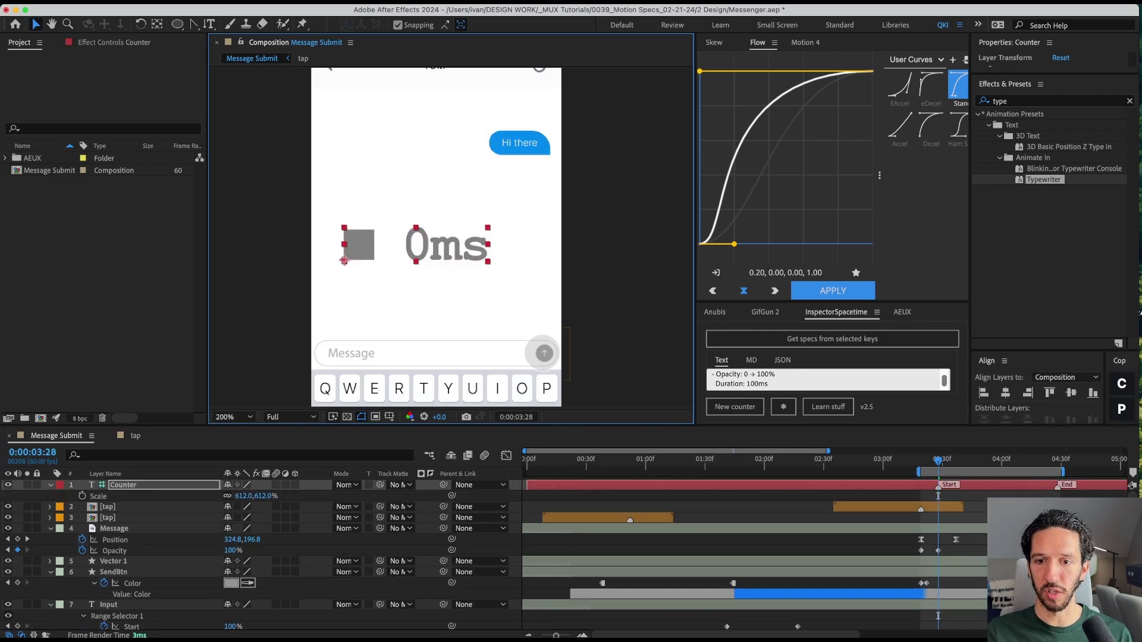
mouse_move(938, 484)
left_mouse_down()
mouse_move(920, 485)
mouse_move(961, 463)
mouse_move(923, 511)
mouse_move(921, 530)
mouse_move(956, 529)
left_mouse_up()
left_click(919, 463)
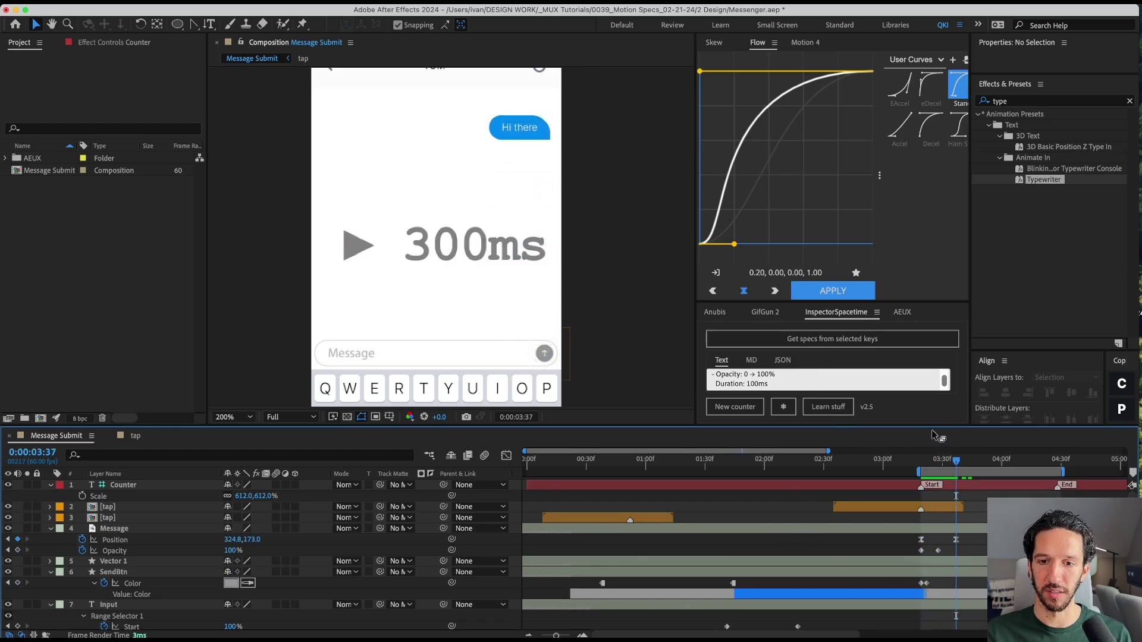
Step: Check the SendBtn and Message keyframes against the counter at 0, 50 and 150ms
left_click_drag(941, 461, 921, 485)
scroll(894, 587, "up", 4)
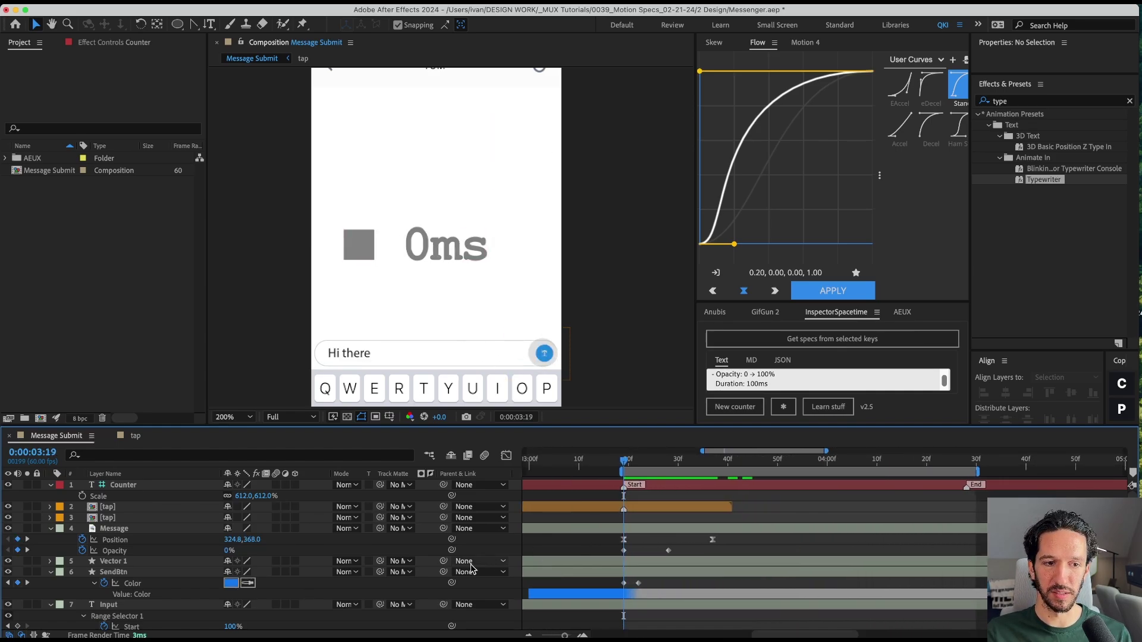
left_click(179, 572)
key("F2")
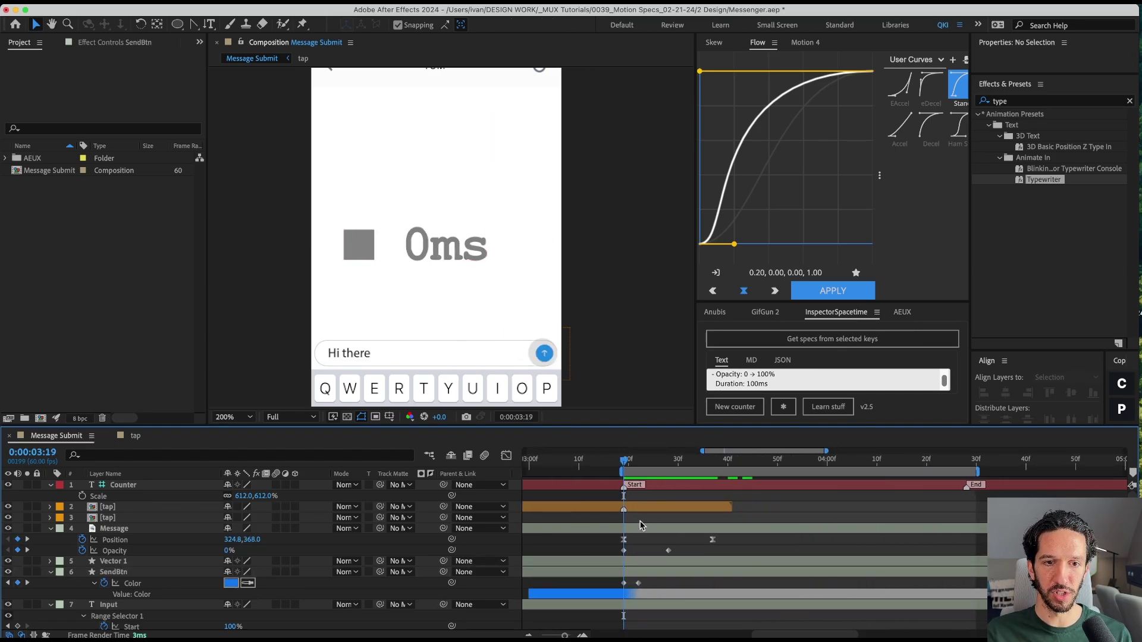
left_click(637, 459)
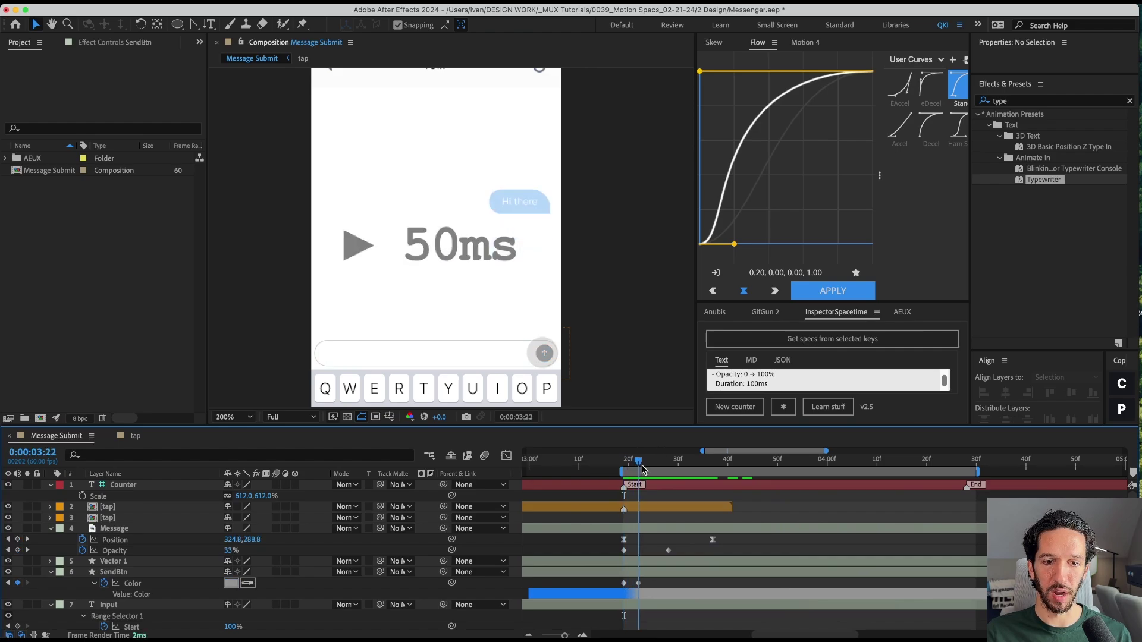
left_click_drag(642, 469, 623, 470)
left_click(164, 529)
left_click_drag(623, 470, 717, 468)
Step: Check Input and Placeholder Text keyframe timing at 67, 150, 17 and 283ms on the counter
scroll(695, 530, "down", 4)
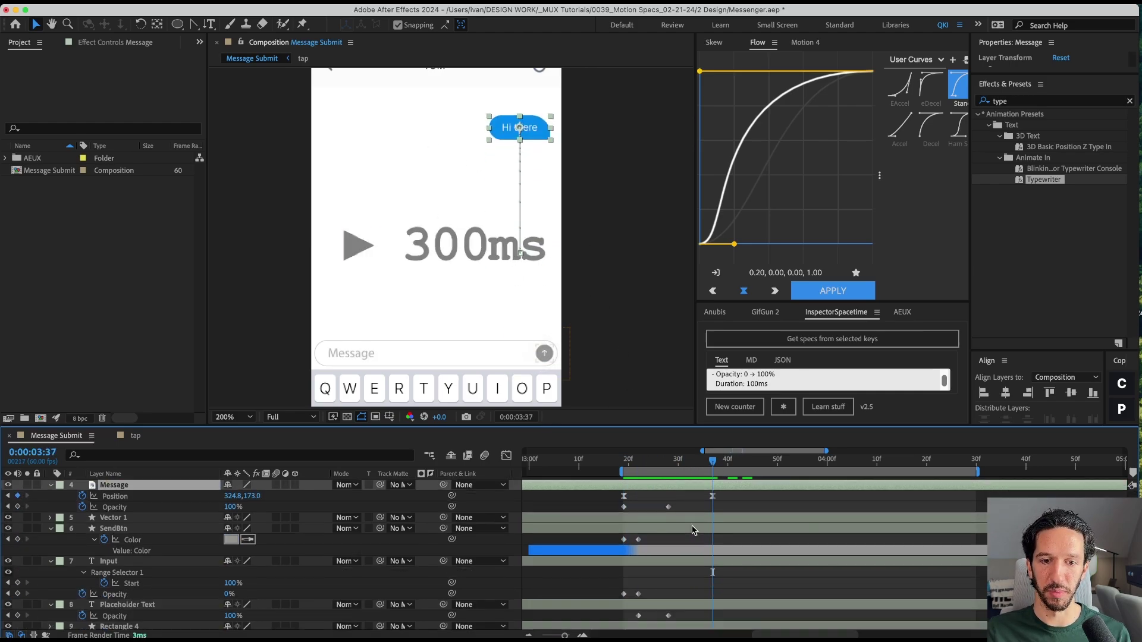
key("j")
key("j")
left_click(183, 585)
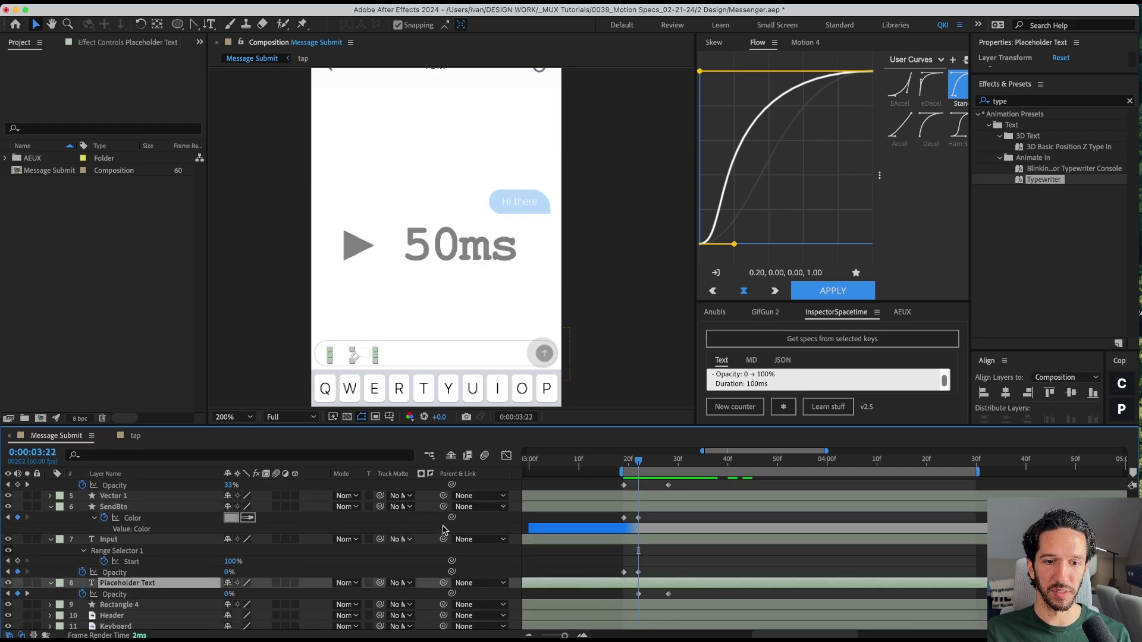
left_click(647, 539)
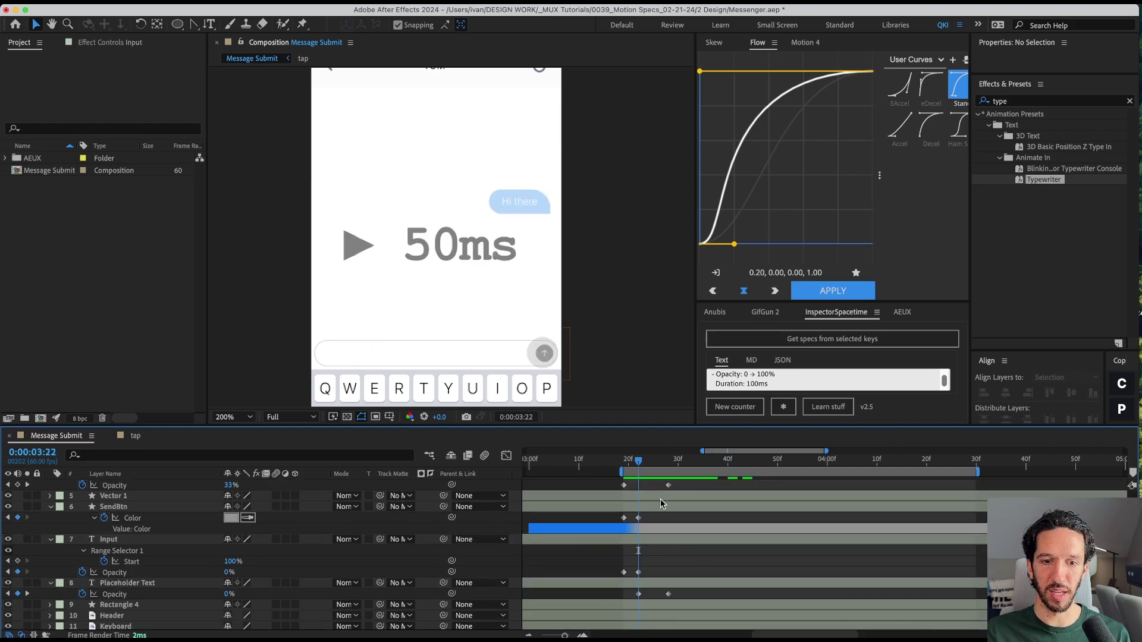
left_click(707, 571)
left_click_drag(648, 470, 672, 470)
left_click(649, 586)
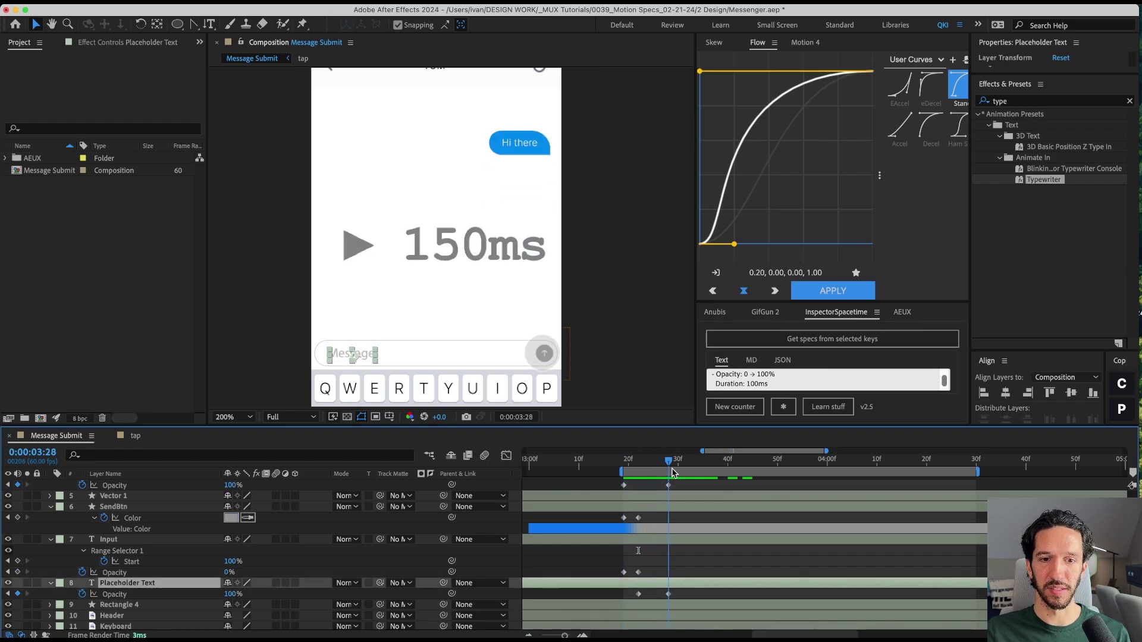
left_click(719, 569)
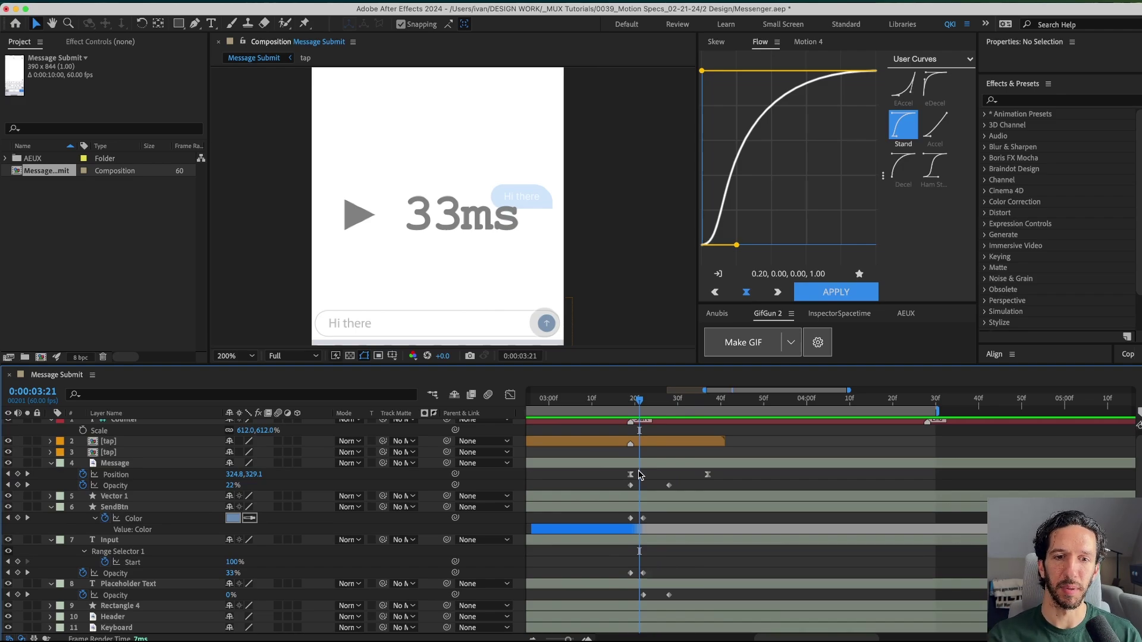
left_click(635, 410)
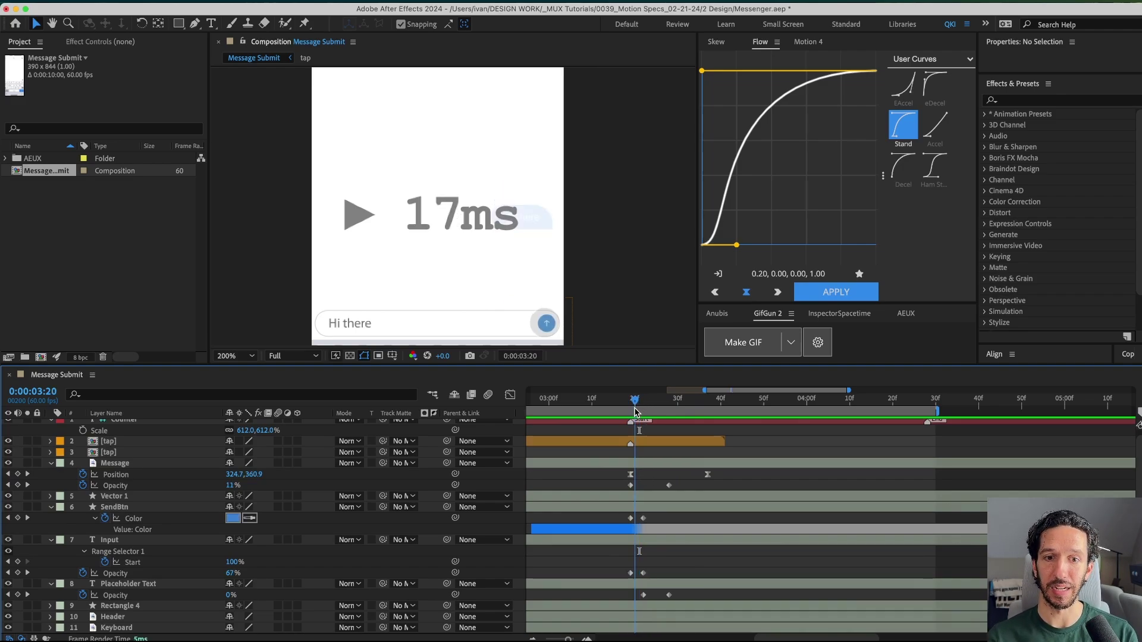
left_click_drag(635, 411, 704, 413)
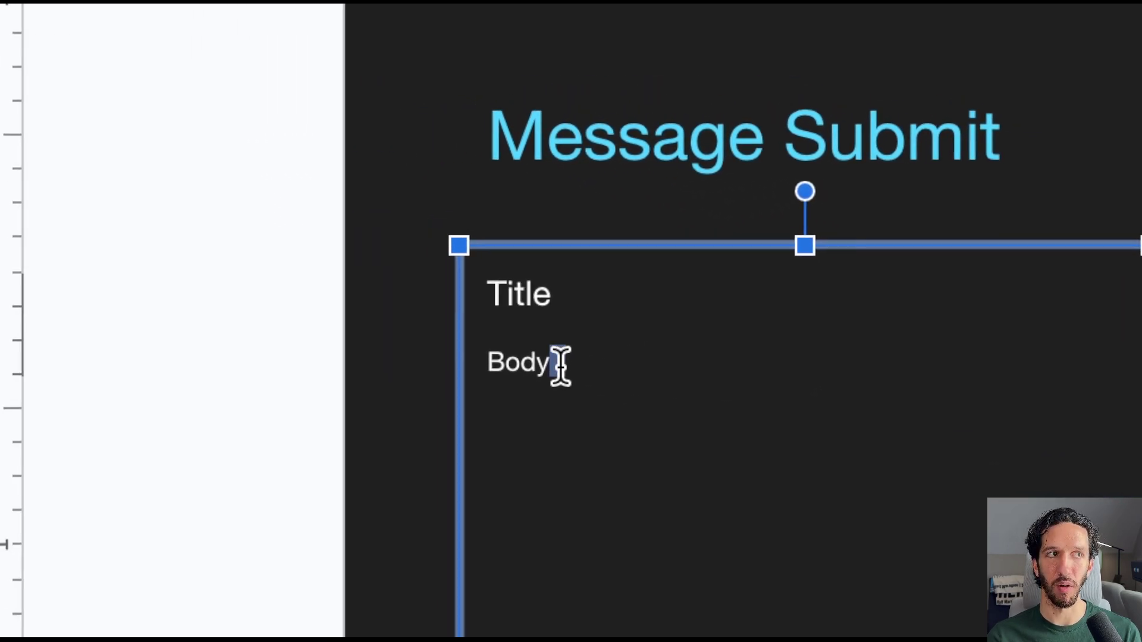
Step: Select the slide's Title placeholder, then replay the Message Submit send animation from the start
double_click(557, 300)
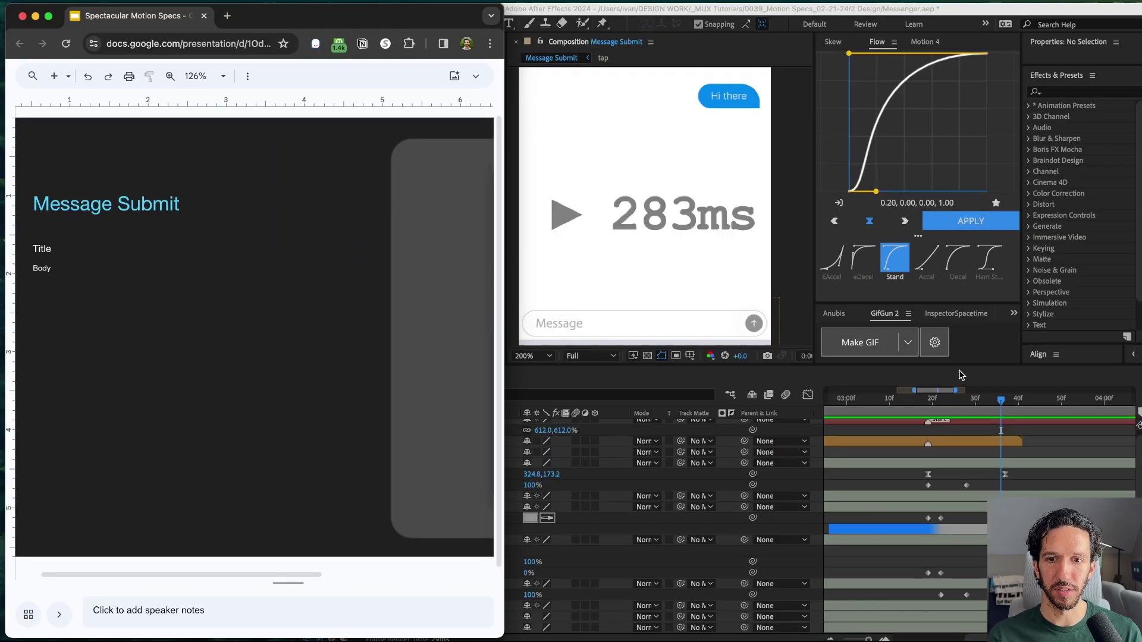
left_click(978, 382)
left_click_drag(1002, 409, 932, 411)
key("space")
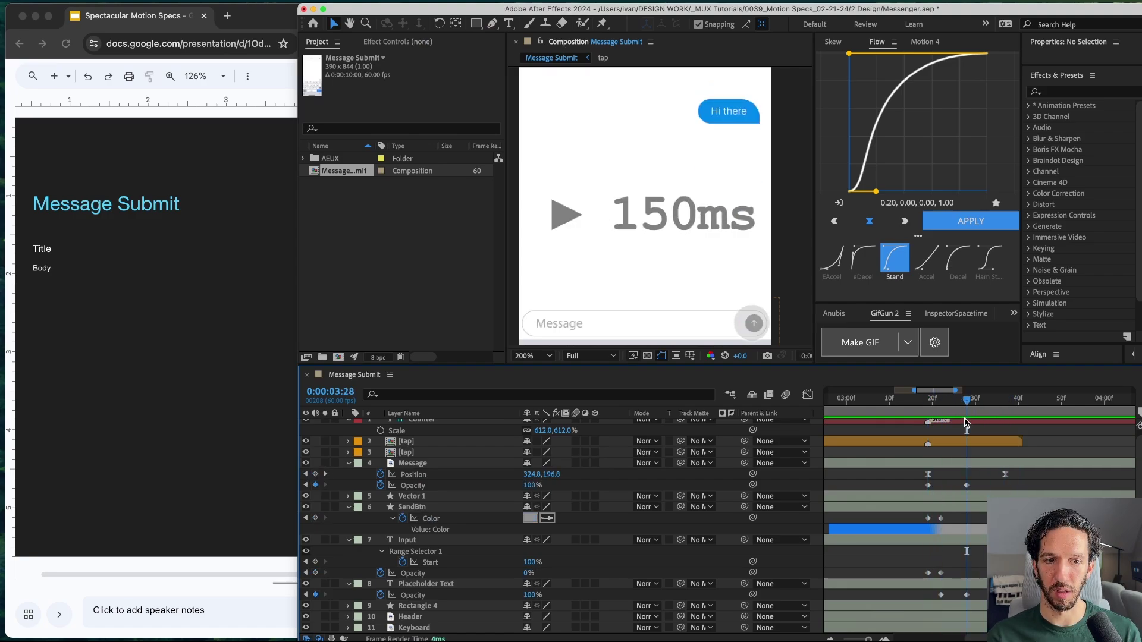
key("space")
Step: Replay the Message bubble animation and marquee-select the four animated layers' keyframes
key("space")
key("space")
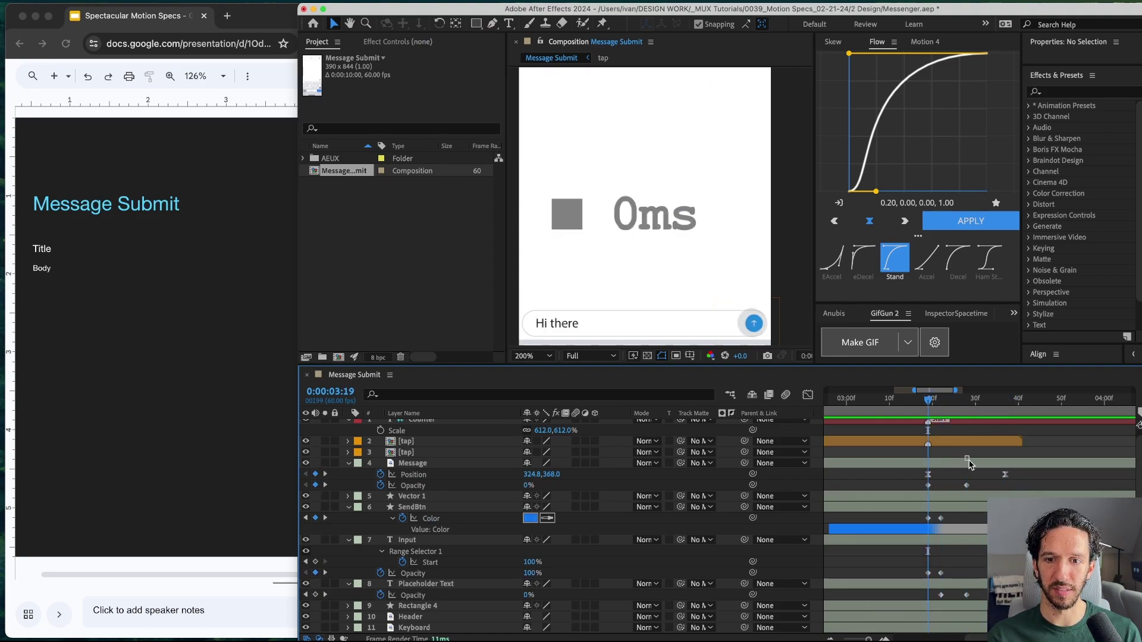
left_click(962, 451)
key("space")
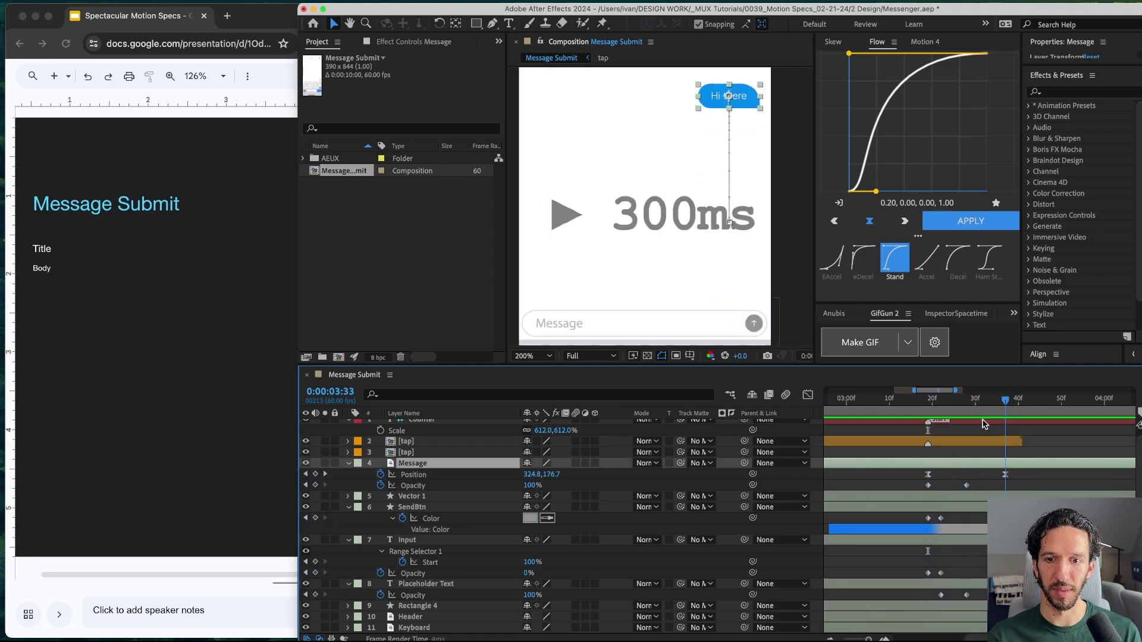
key("space")
left_click(950, 469)
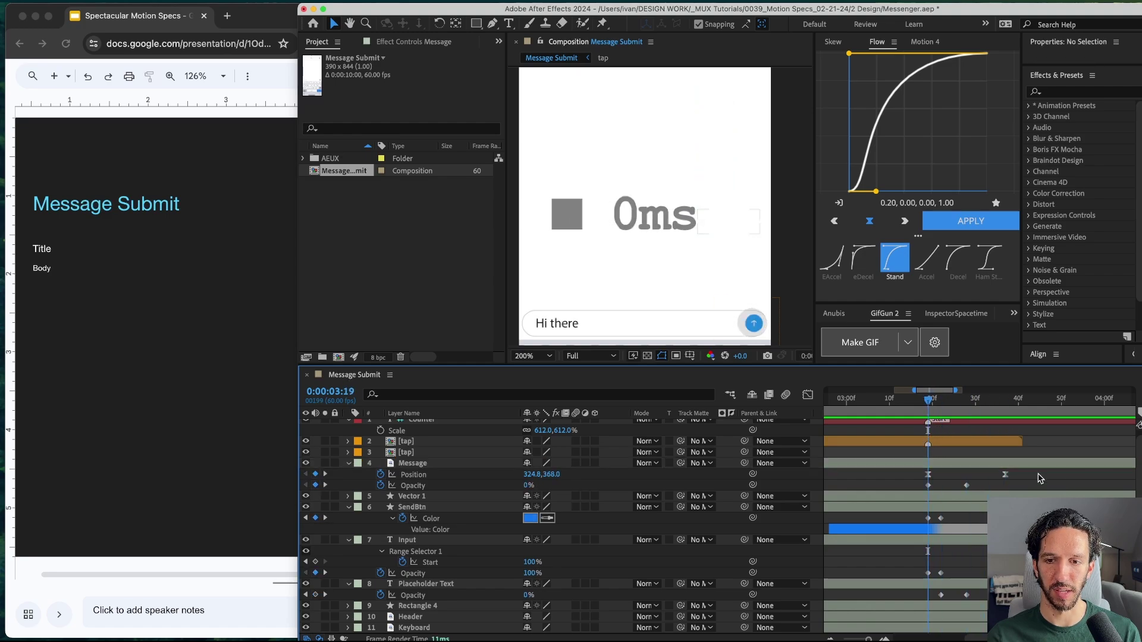
left_click_drag(1011, 467, 919, 602)
Step: Replace the Title line with 'Total Duration: 300ms', fixing the 'Duritaion' typo
left_click_drag(929, 401, 973, 418)
double_click(42, 248)
type("Total Duritaion")
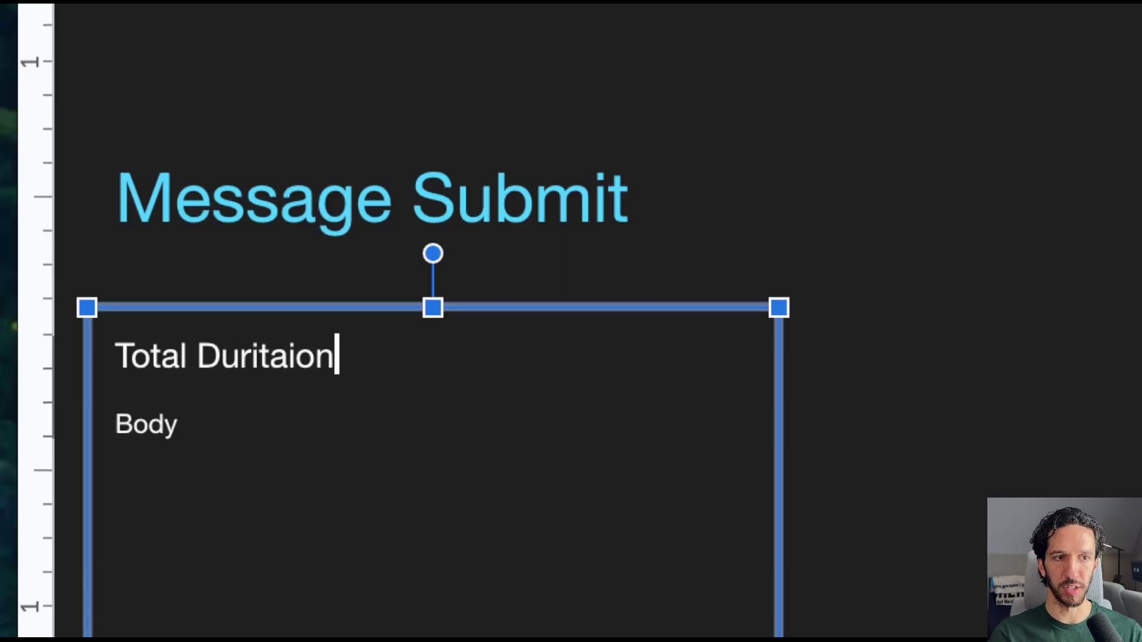
key("BackSpace")
key("BackSpace")
key("BackSpace")
key("BackSpace")
key("BackSpace")
key("BackSpace")
type("ation: 300ms")
scroll(294, 377, "down", 5)
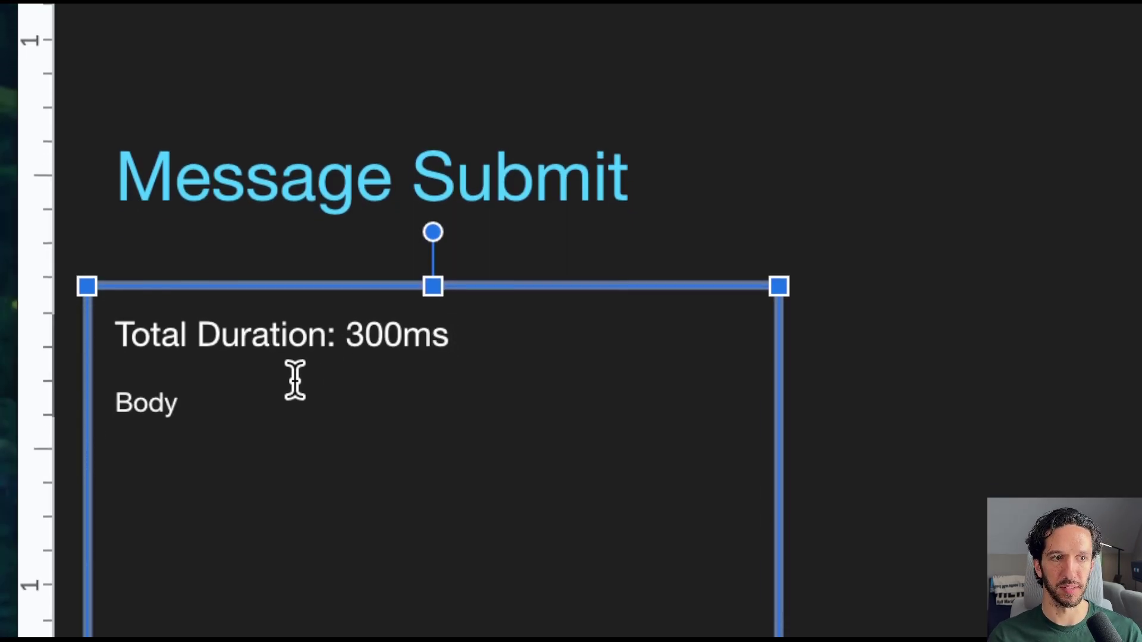
scroll(260, 375, "up", 3)
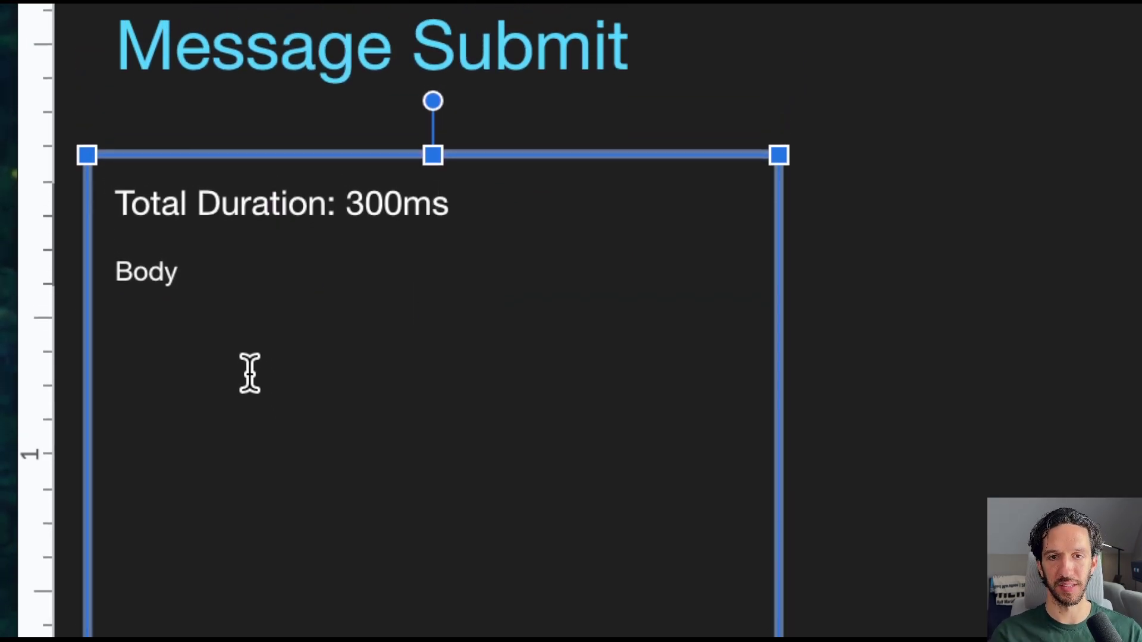
scroll(214, 372, "up", 3)
left_click_drag(166, 372, 112, 374)
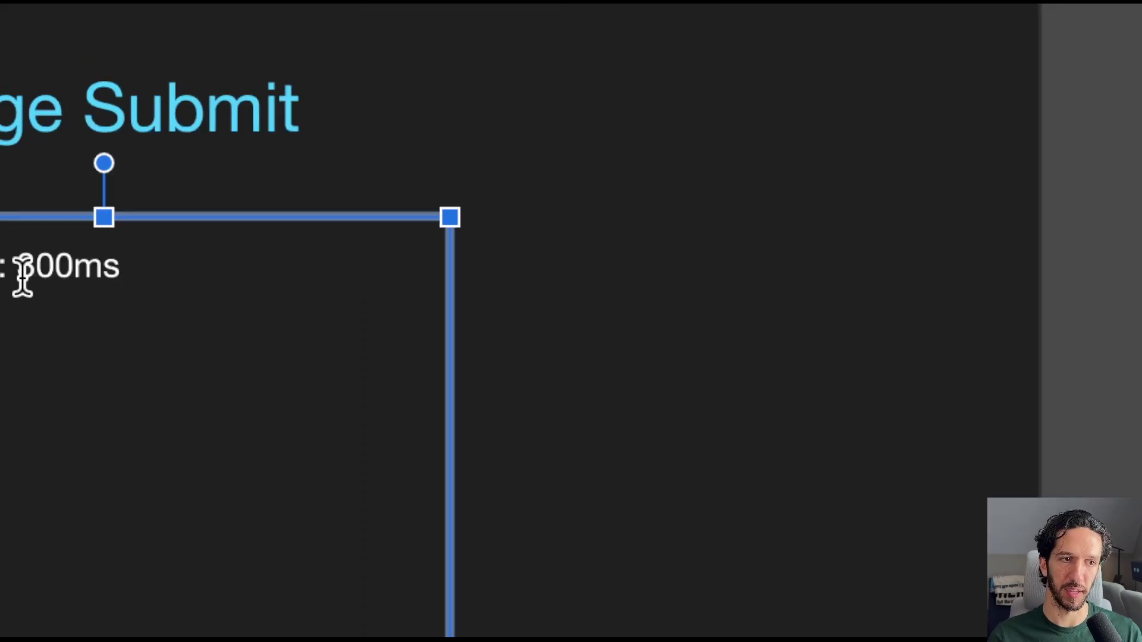
Step: Replace Body with 'Message' followed by the line 'Pos y: upwards 200px to final position'
type("Message")
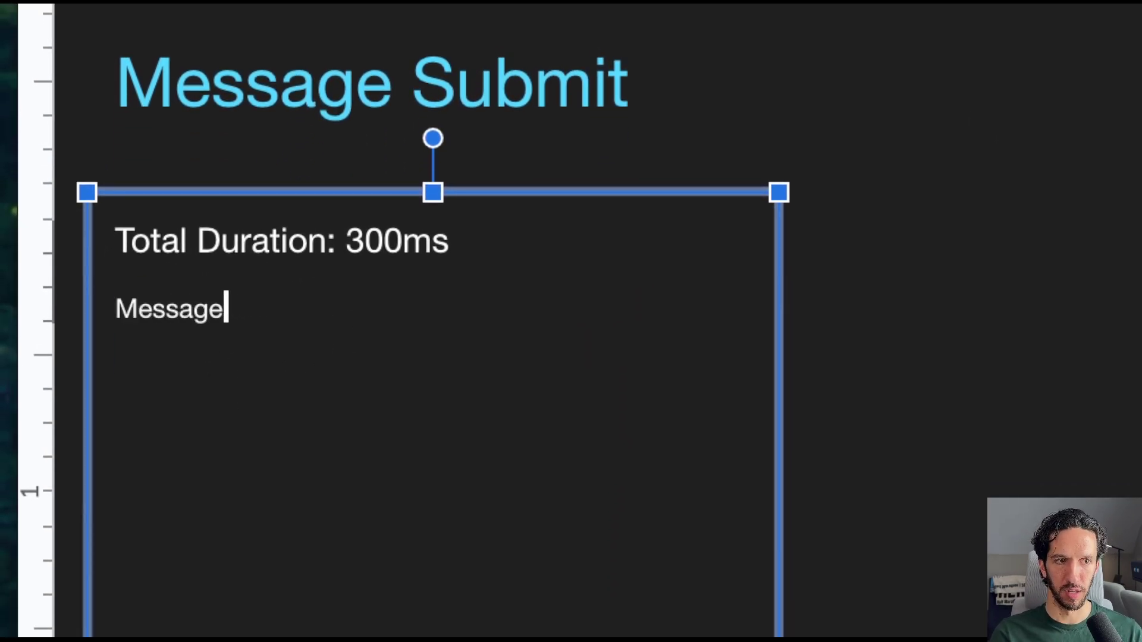
key("Return")
type("pos ")
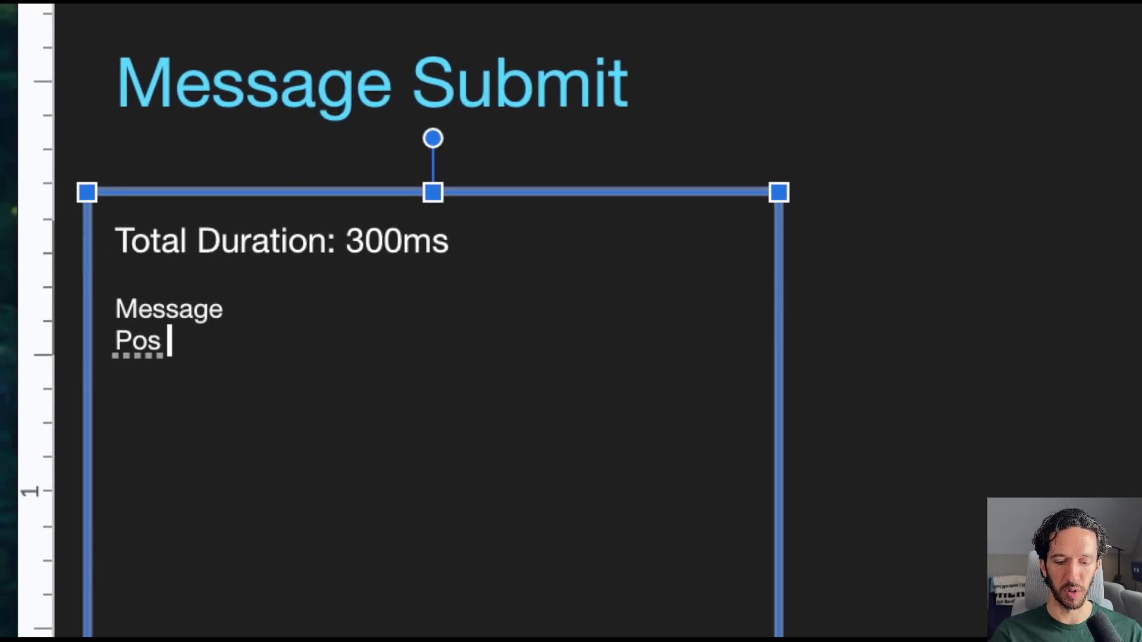
type("y: upwards t")
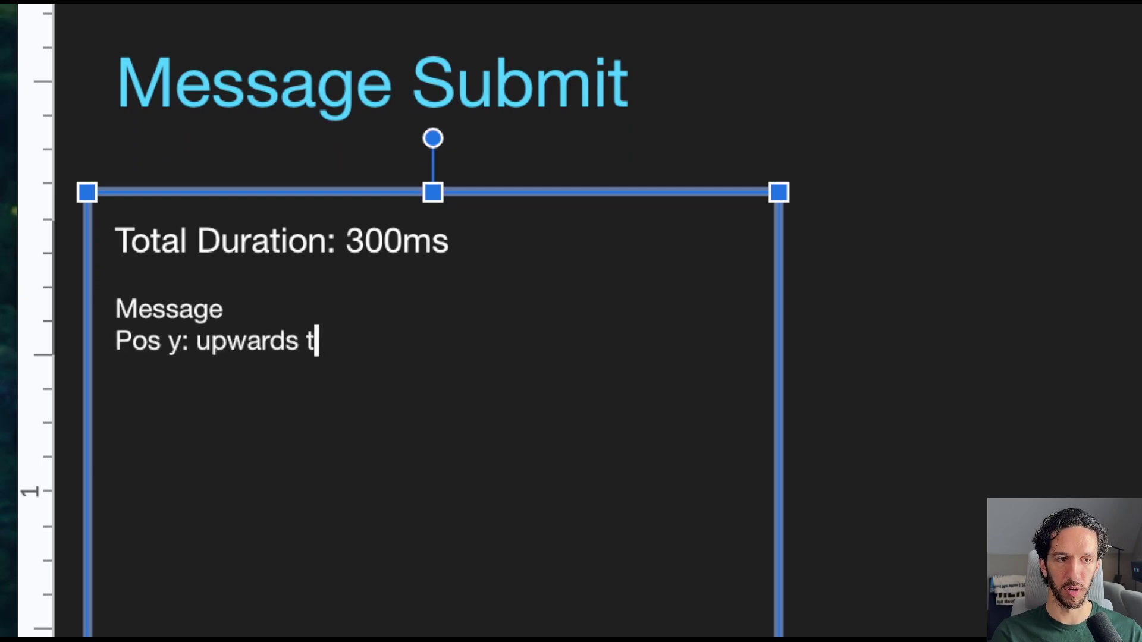
key("BackSpace")
type("200px to")
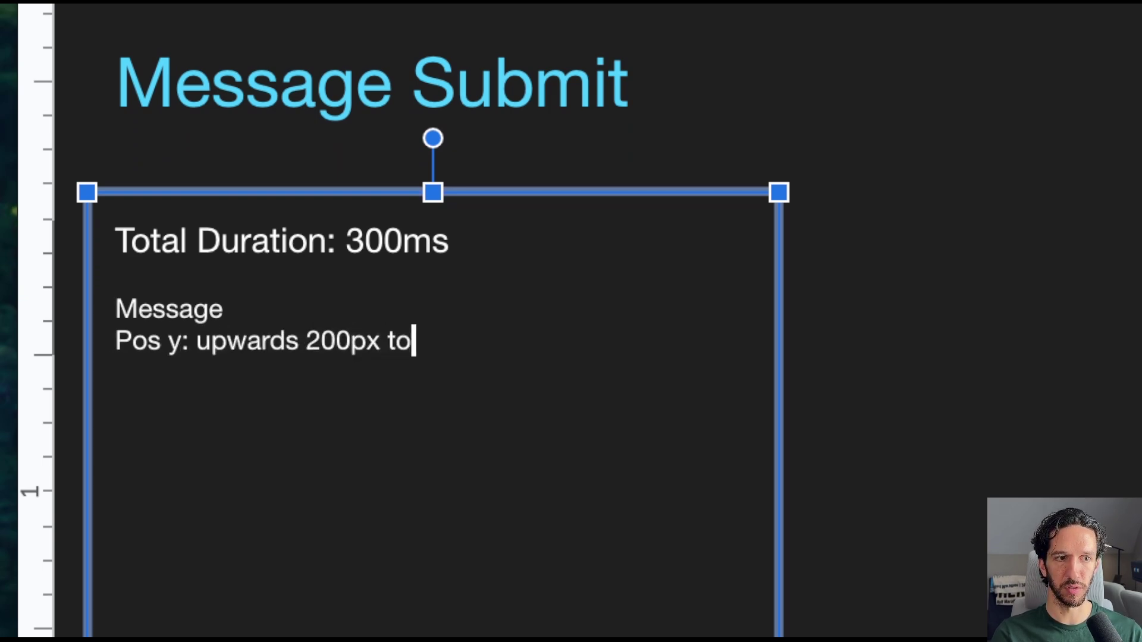
type(" final poos")
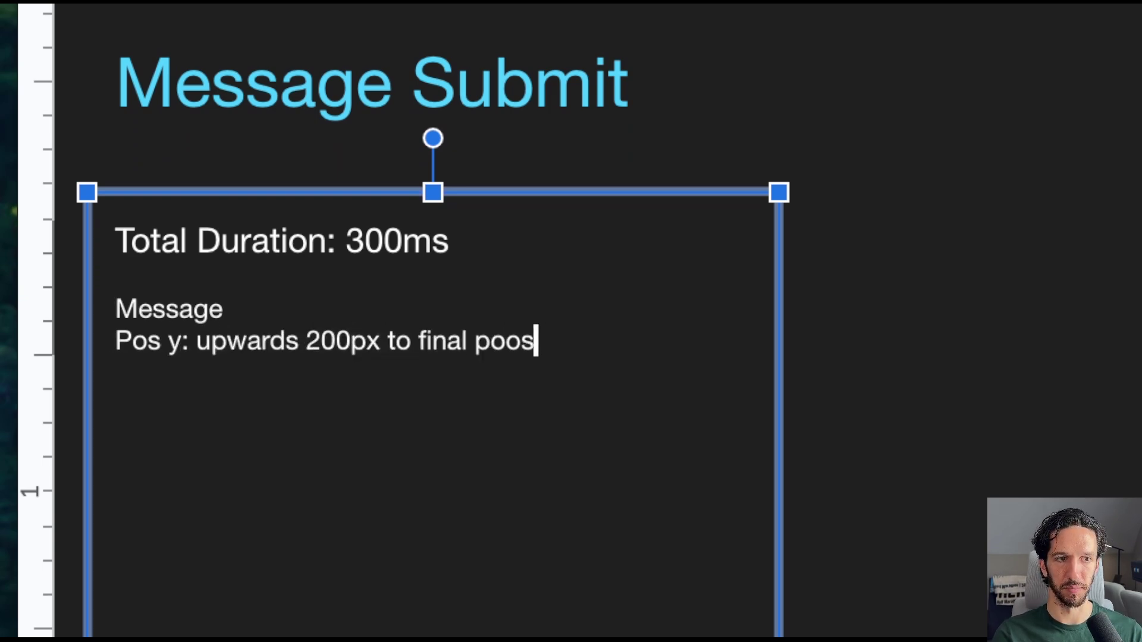
key("BackSpace")
key("BackSpace")
type("sition")
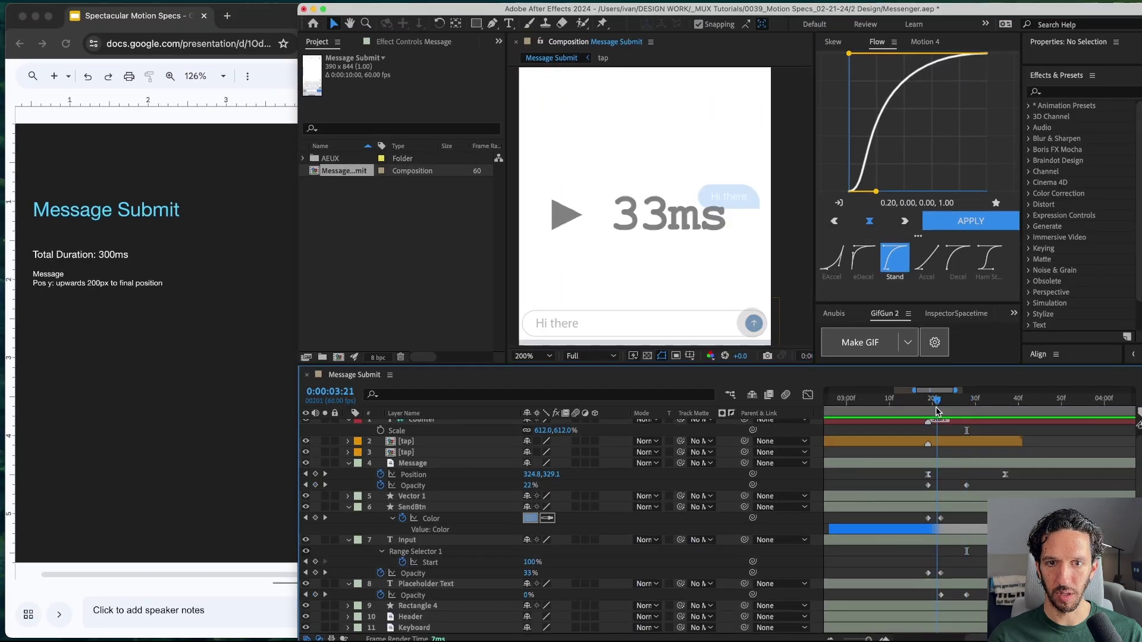
mouse_move(935, 416)
left_mouse_down()
mouse_move(955, 416)
mouse_move(931, 416)
left_mouse_up()
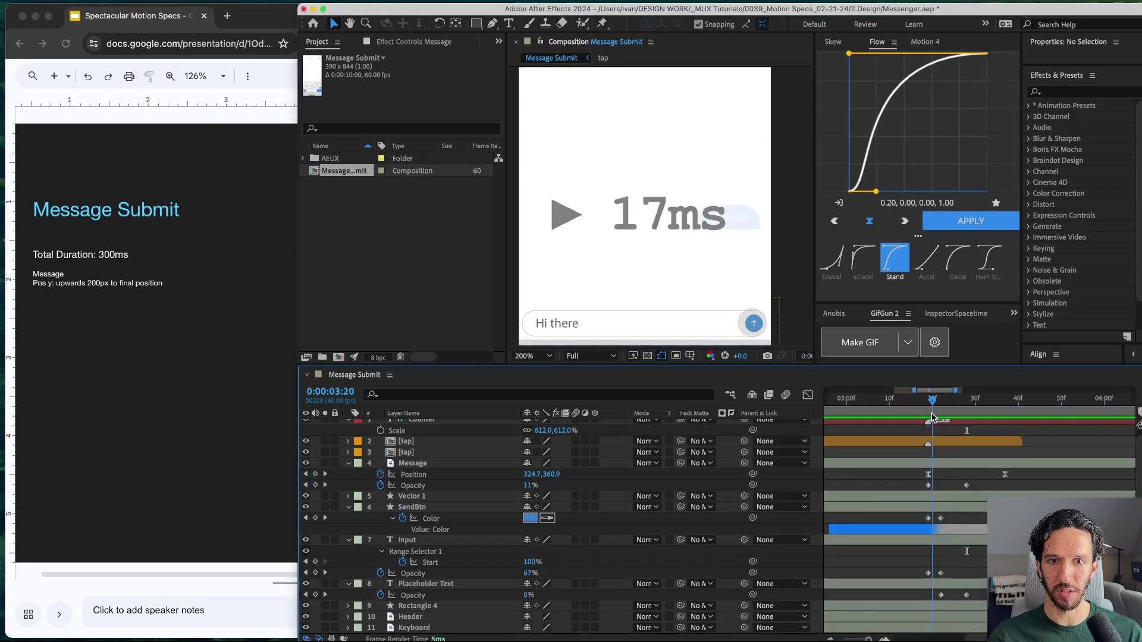
left_click(458, 459)
key("Page_Up")
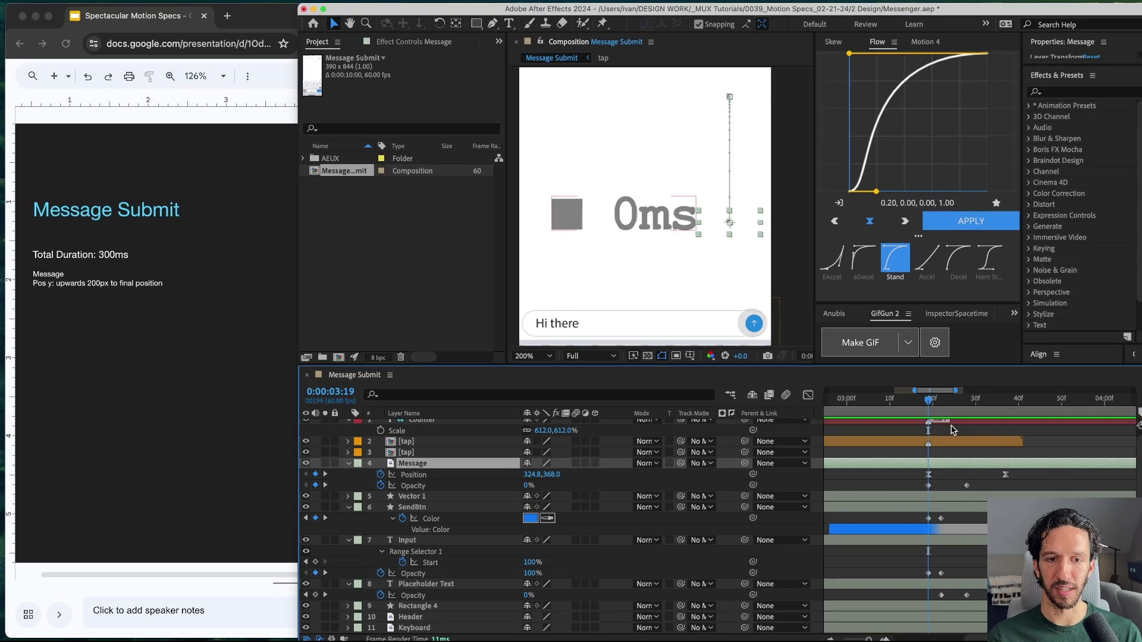
key("k")
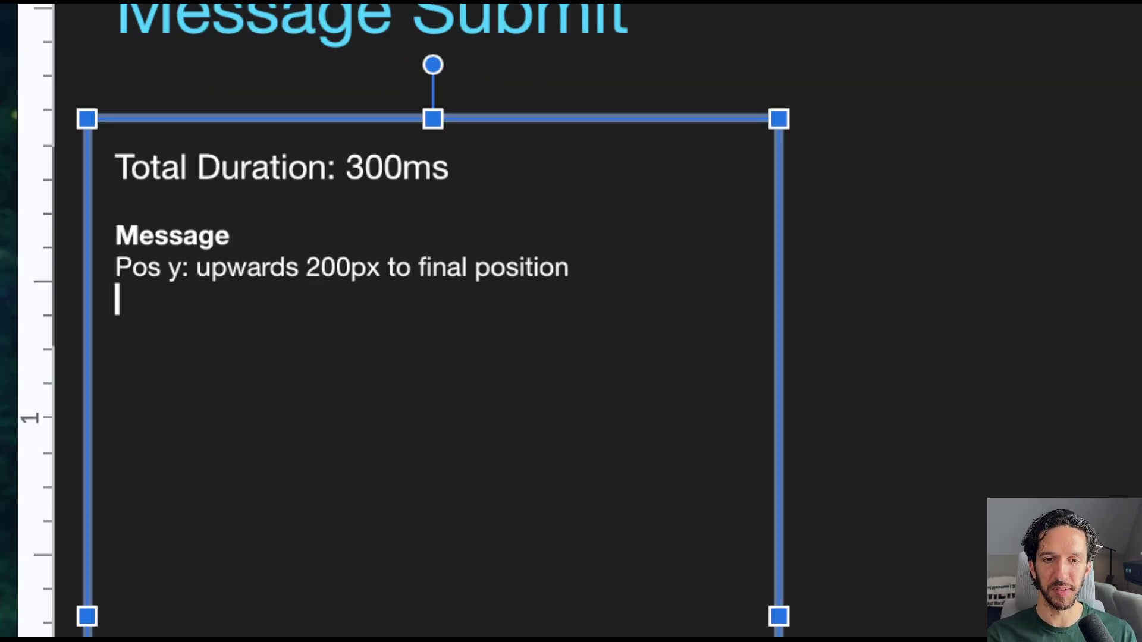
Step: Add 'Duration: 300 ms' to the Message section, then select the Message Opacity keyframes in After Effects
type("Duration: 30")
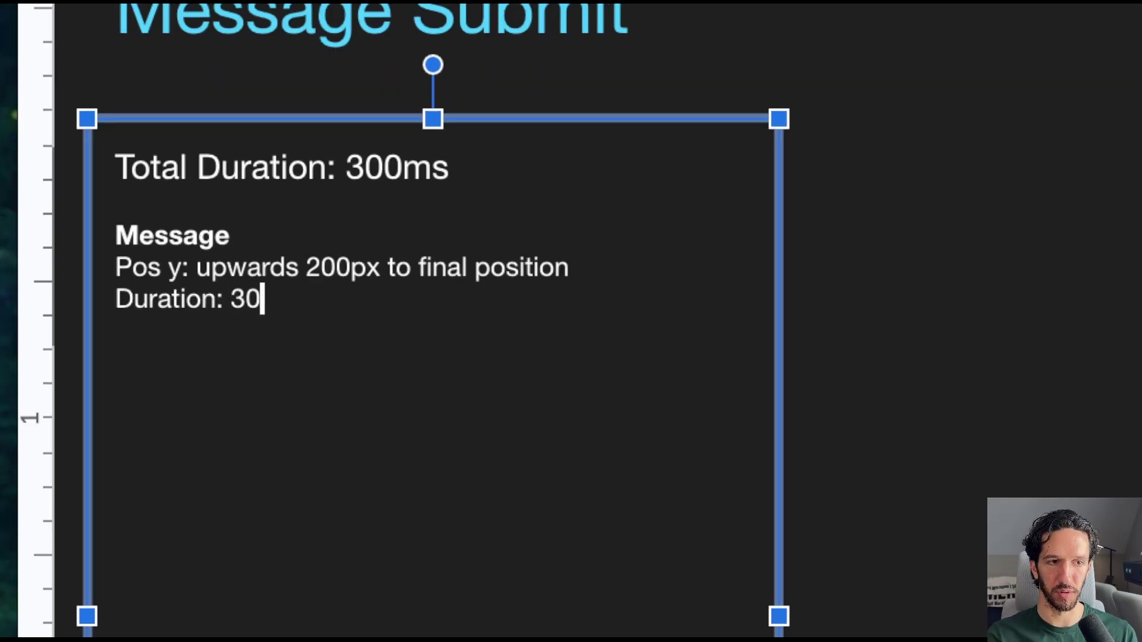
type("0 ms")
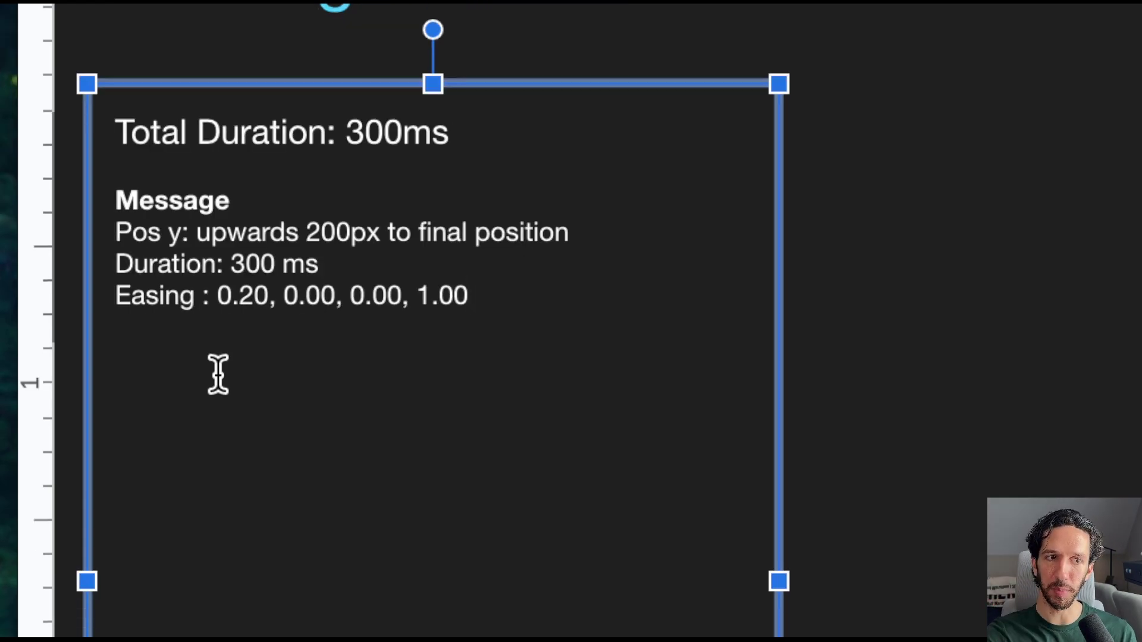
scroll(252, 372, "up", 1)
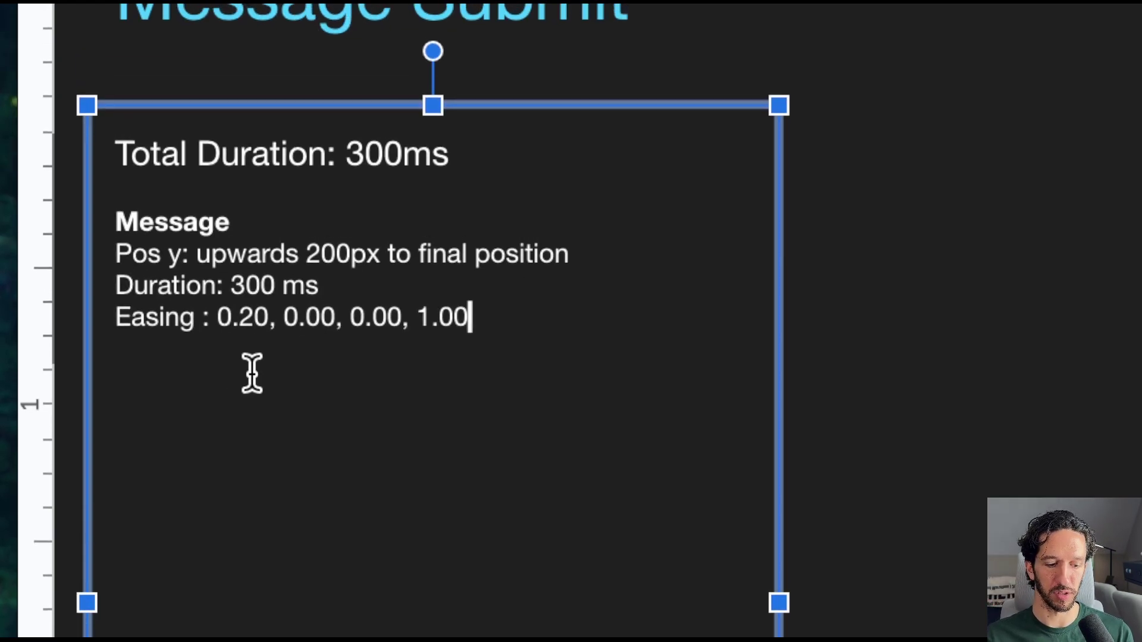
key("Return")
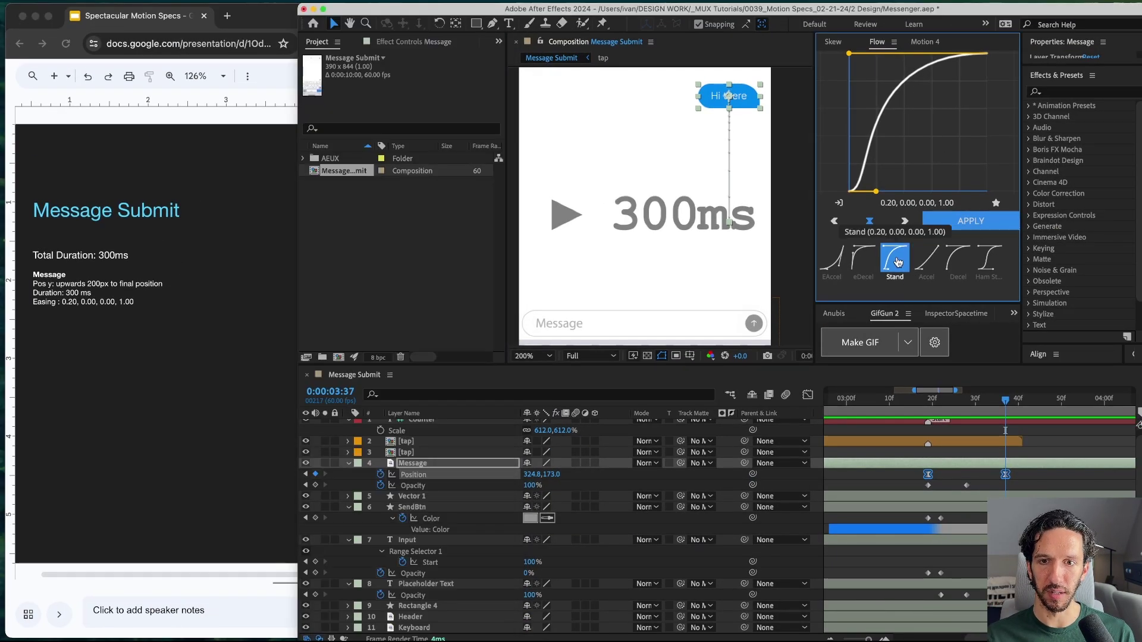
left_click_drag(1000, 489, 920, 472)
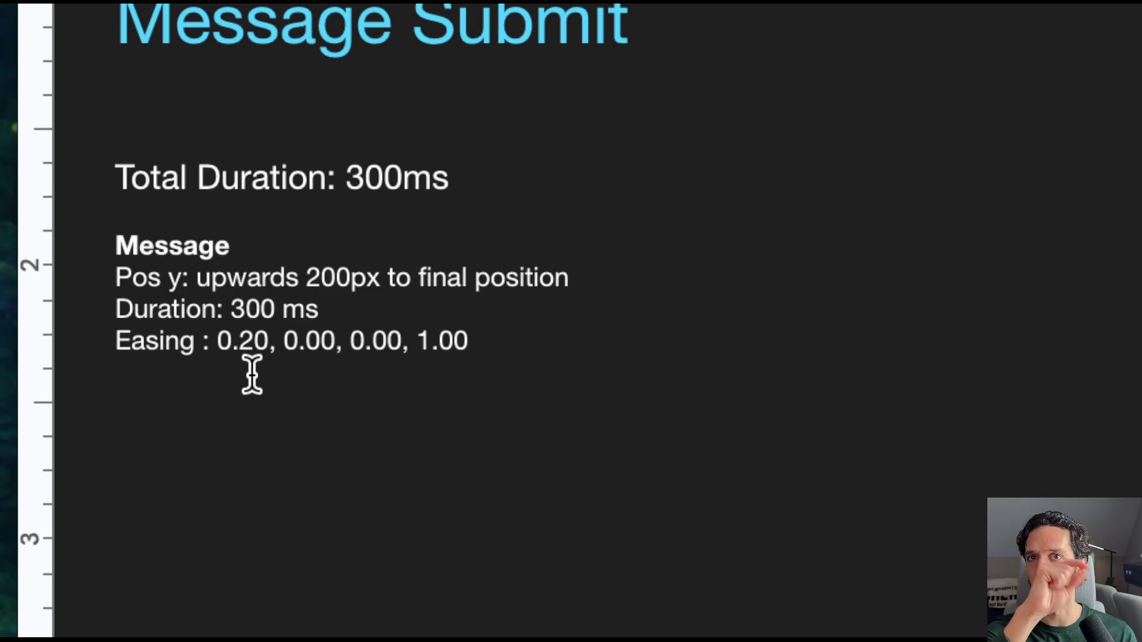
scroll(252, 374, "up", 1)
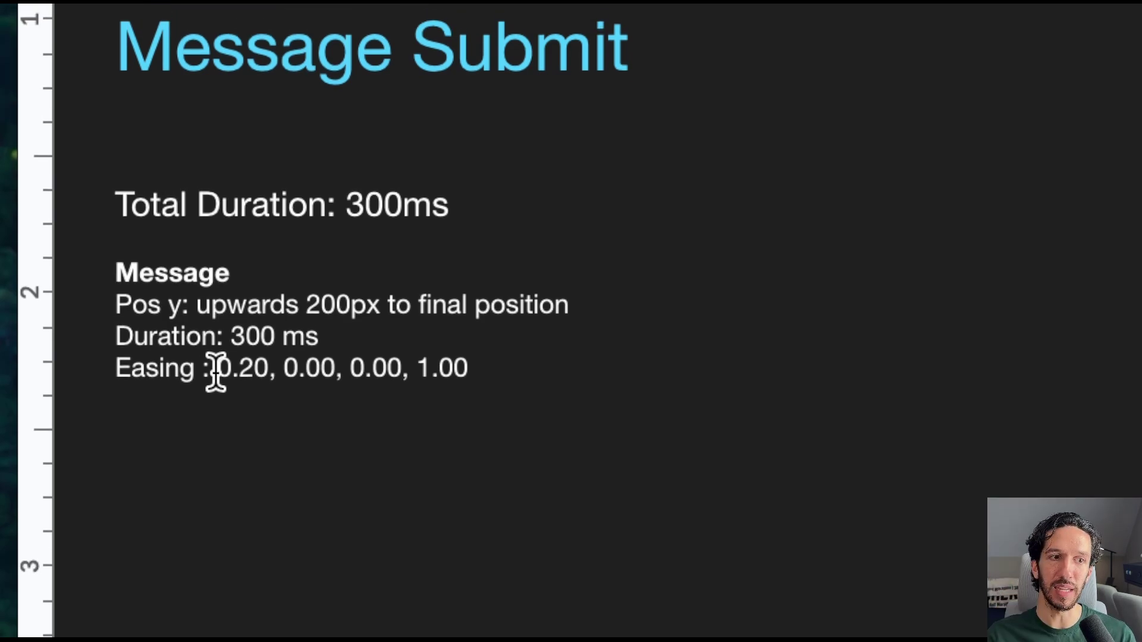
left_click_drag(211, 373, 476, 375)
scroll(452, 371, "up", 1)
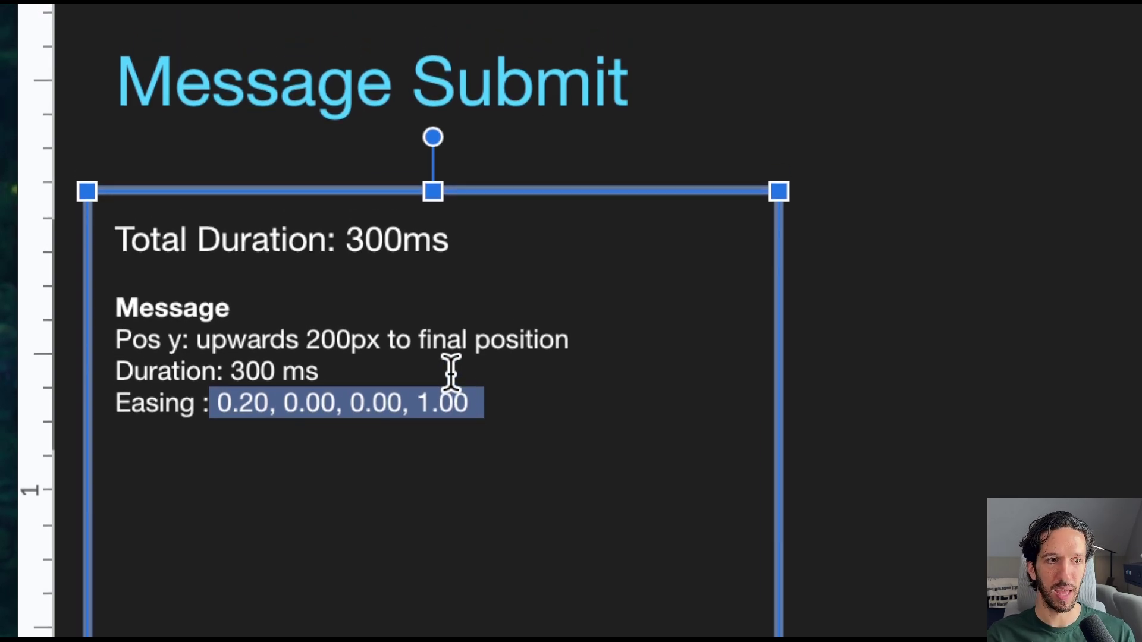
key("BackSpace")
type("Standard")
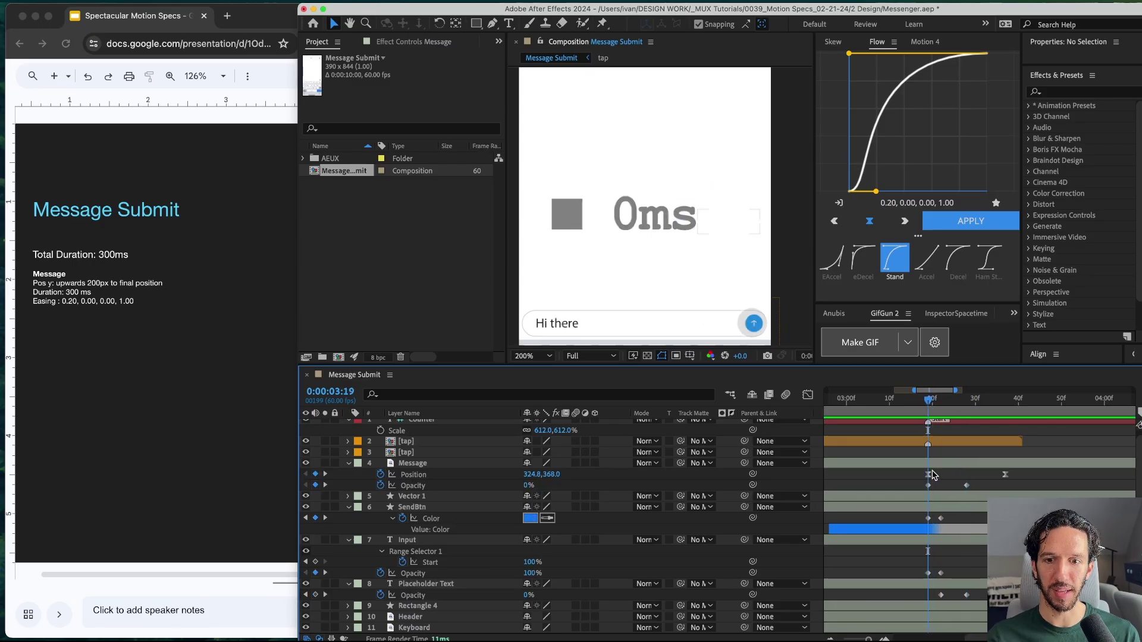
Step: Confirm the Message opacity keyframe finishes at 150ms, then place the caret after the Easing line
left_click(928, 486)
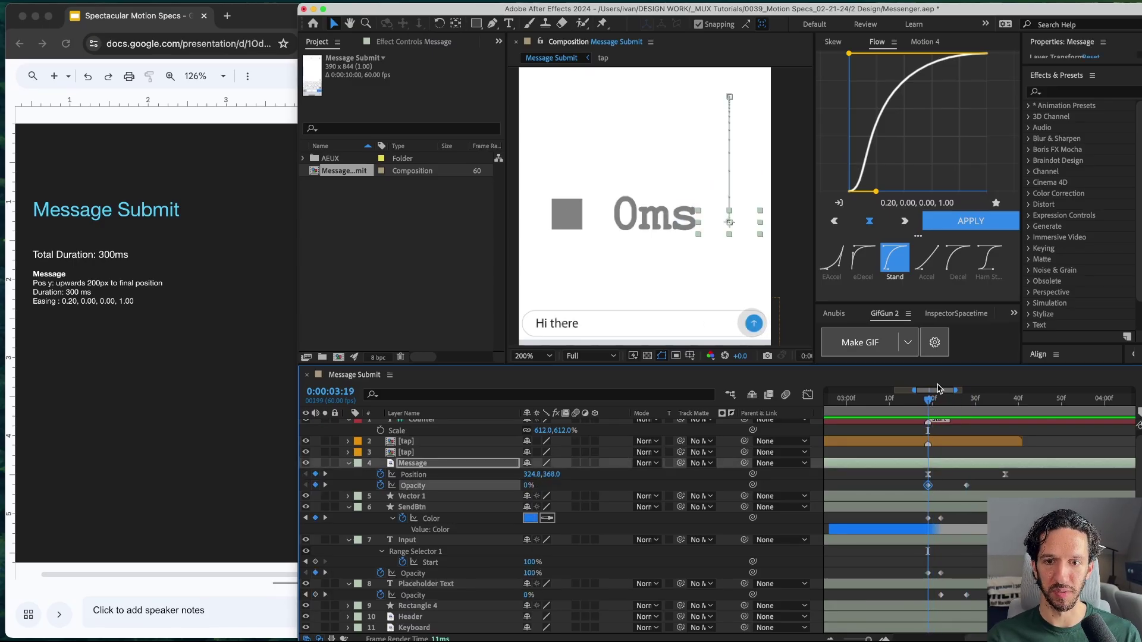
left_click_drag(931, 405, 966, 408)
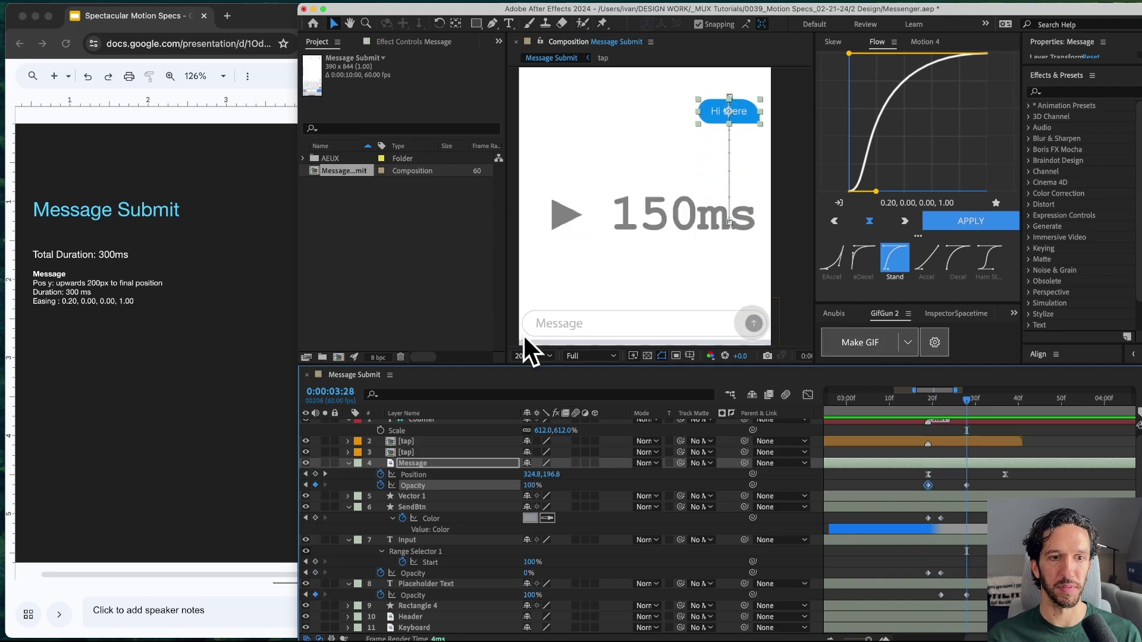
left_click(204, 387)
left_click(168, 306)
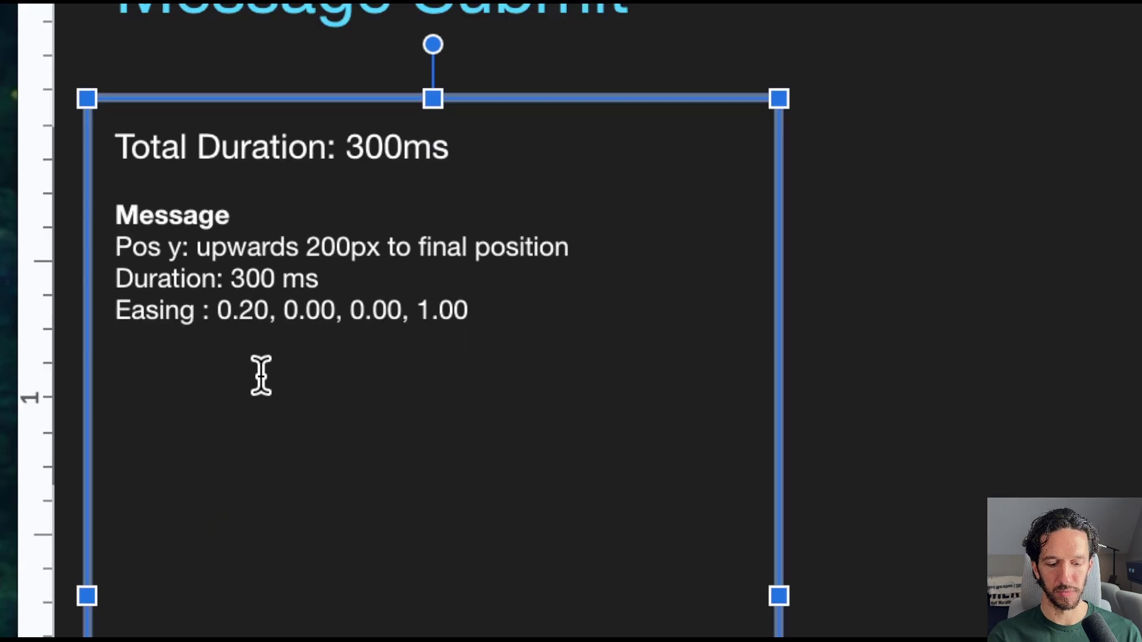
Step: Add the line 'Opacity: 0 - 100%' below the Message easing values
key("Return")
type("D")
key("BackSpace")
type("Opacitr")
key("BackSpace")
type("y: 0")
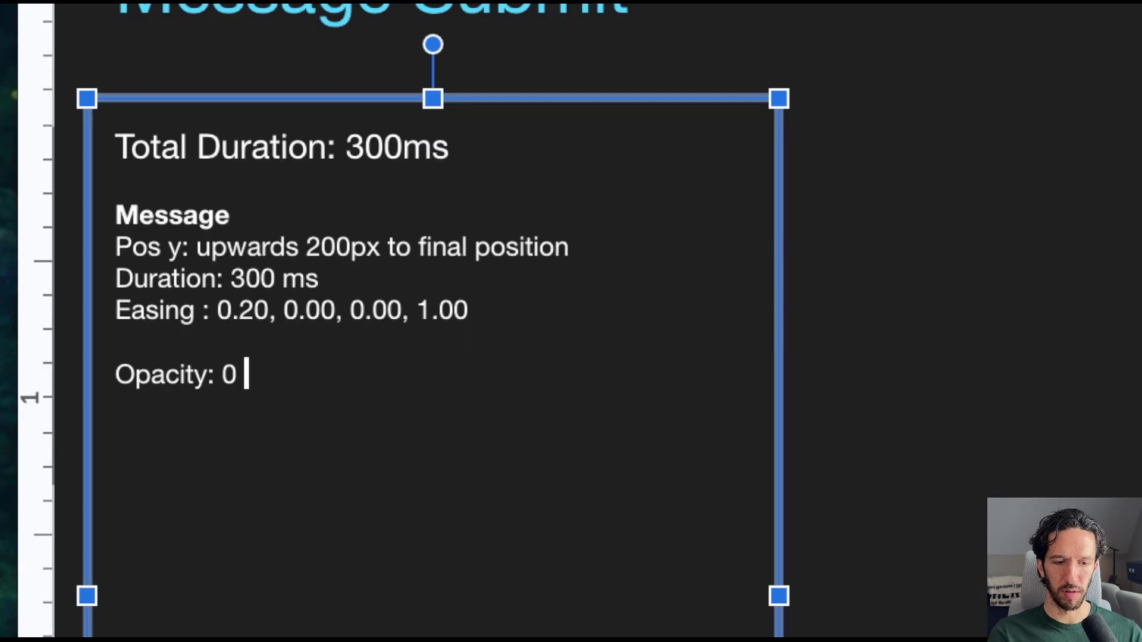
type("- 100%")
Step: Add 'Duration: 150ms' and 'Easing: Linear' lines beneath the opacity line
key("Return")
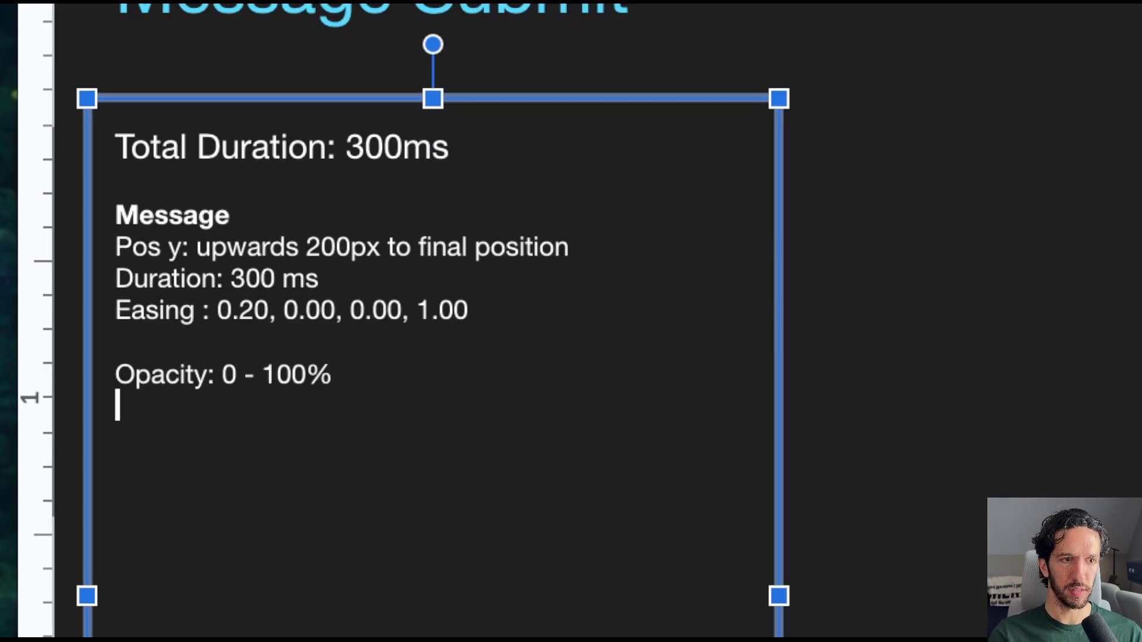
type("Duration: 15")
key("BackSpace")
key("BackSpace")
key("BackSpace")
type(": 150 ms")
key("BackSpace")
key("BackSpace")
key("BackSpace")
type("ms")
key("Return")
type("Easing: Linear")
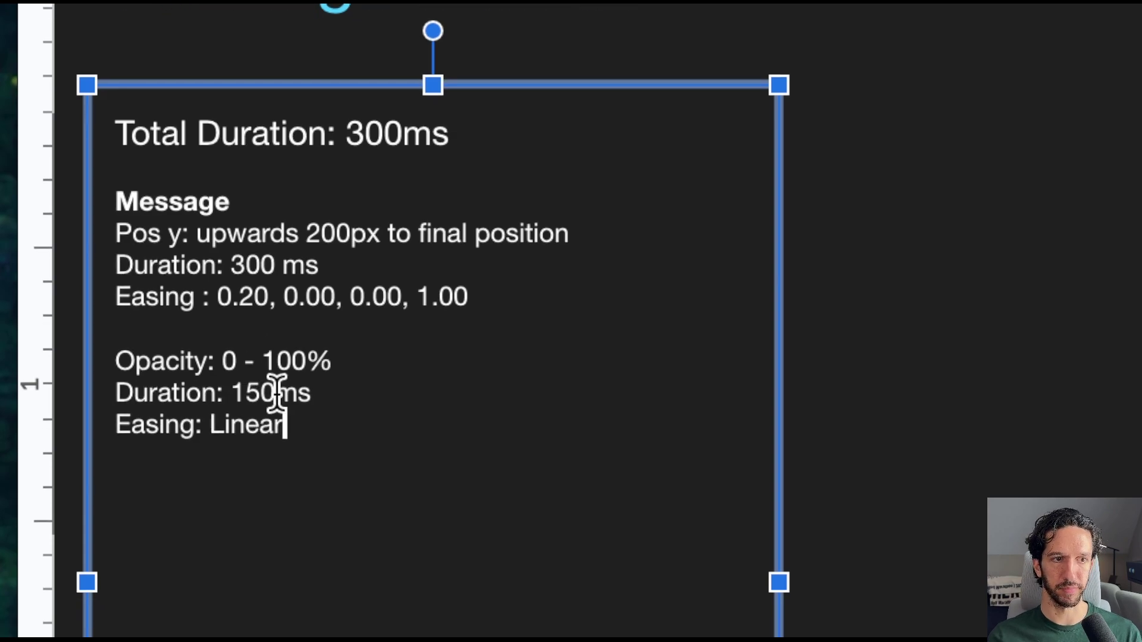
key("Return")
key("Return")
key("BackSpace")
left_click_drag(311, 360, 117, 365)
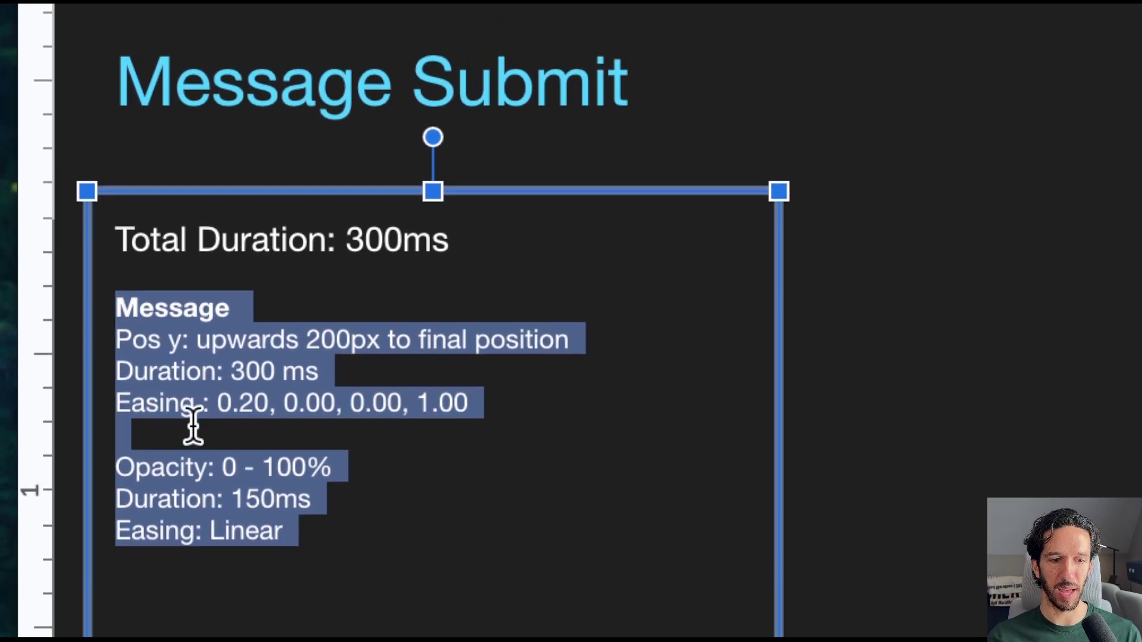
Step: Leave the slide's spec text box and return to the After Effects Message Submit project
left_click(552, 618)
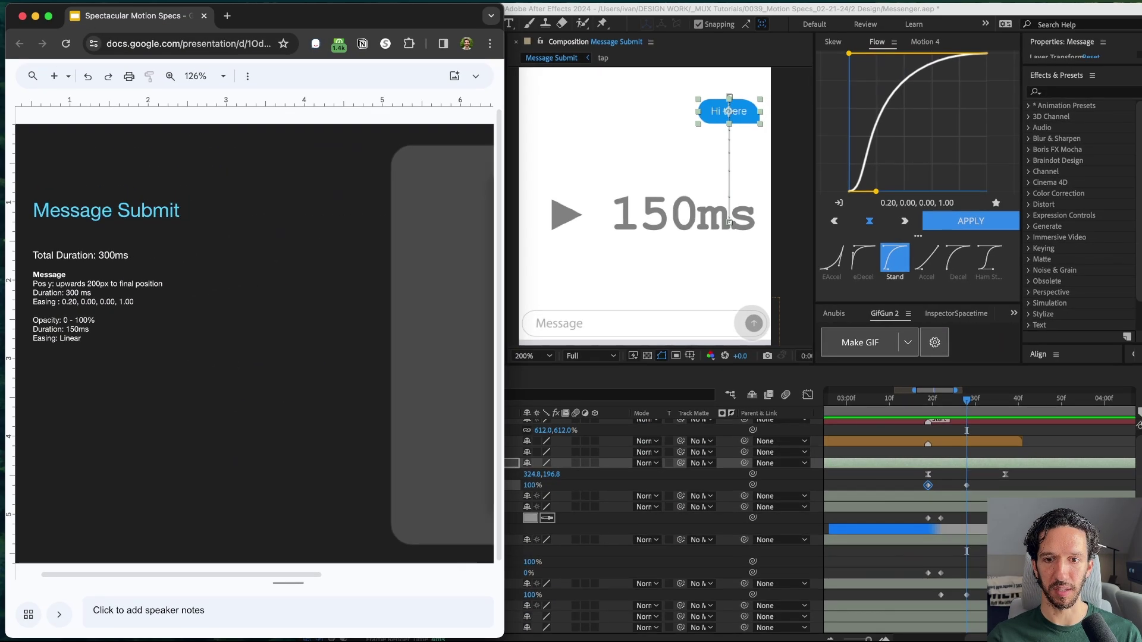
left_click(626, 483)
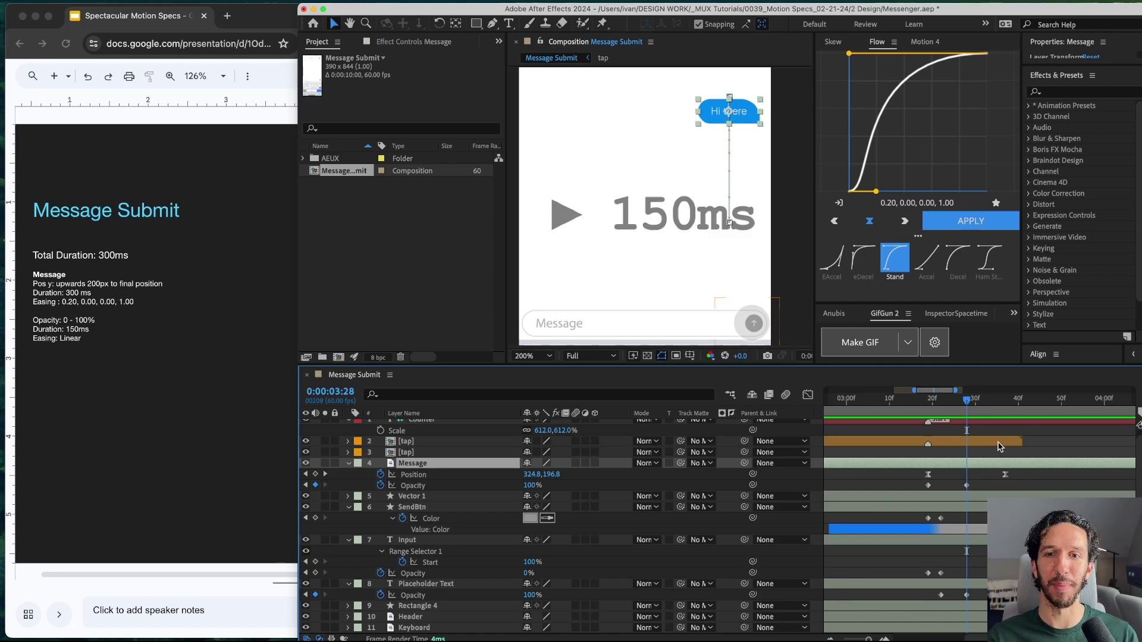
Step: Generate Inspector Spacetime specs from the Message, SendBtn, Input and Placeholder Text keyframes at 0ms
left_click(955, 314)
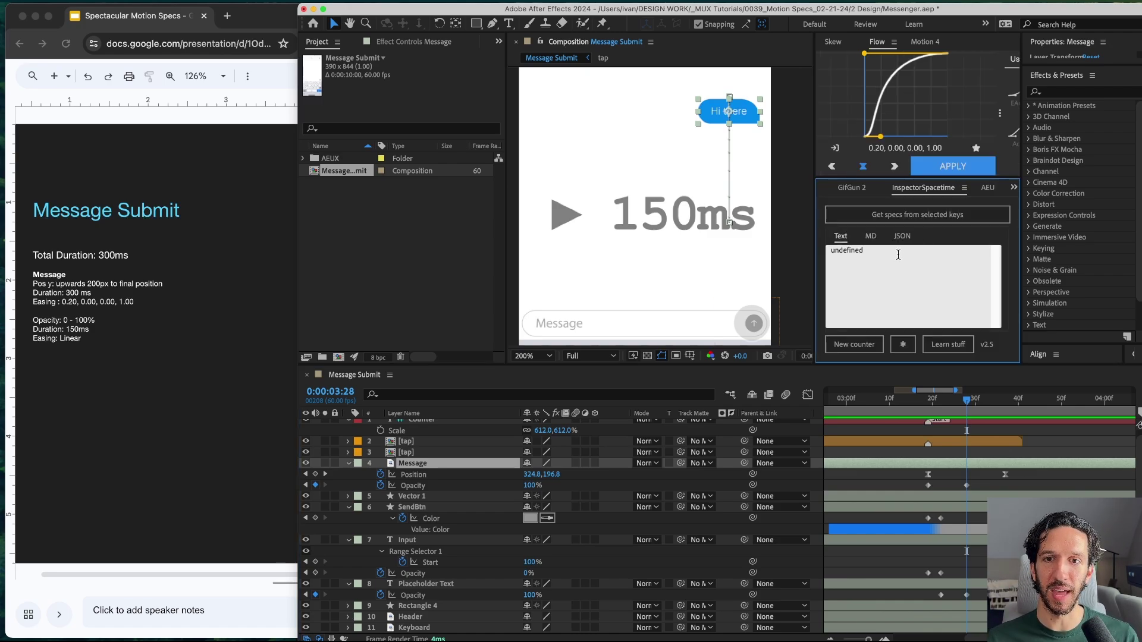
left_click(908, 288)
left_click_drag(967, 403, 928, 402)
left_click_drag(922, 477, 1014, 601)
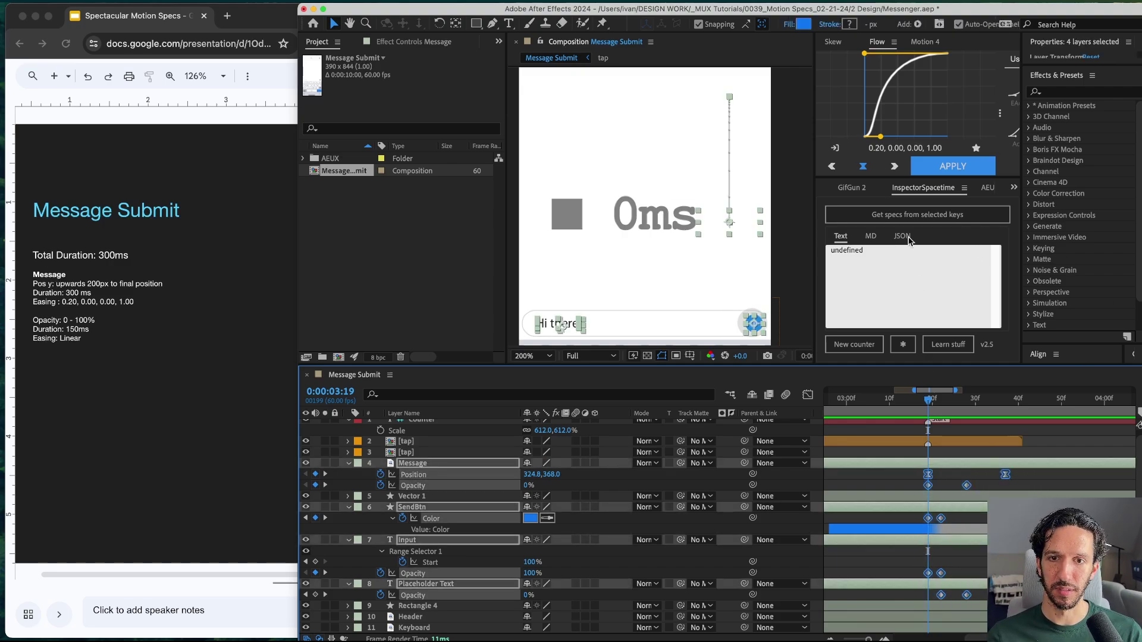
left_click(903, 215)
Step: Copy the generated spec text and place a duplicate of the slide's spec text box beside it
left_click(911, 301)
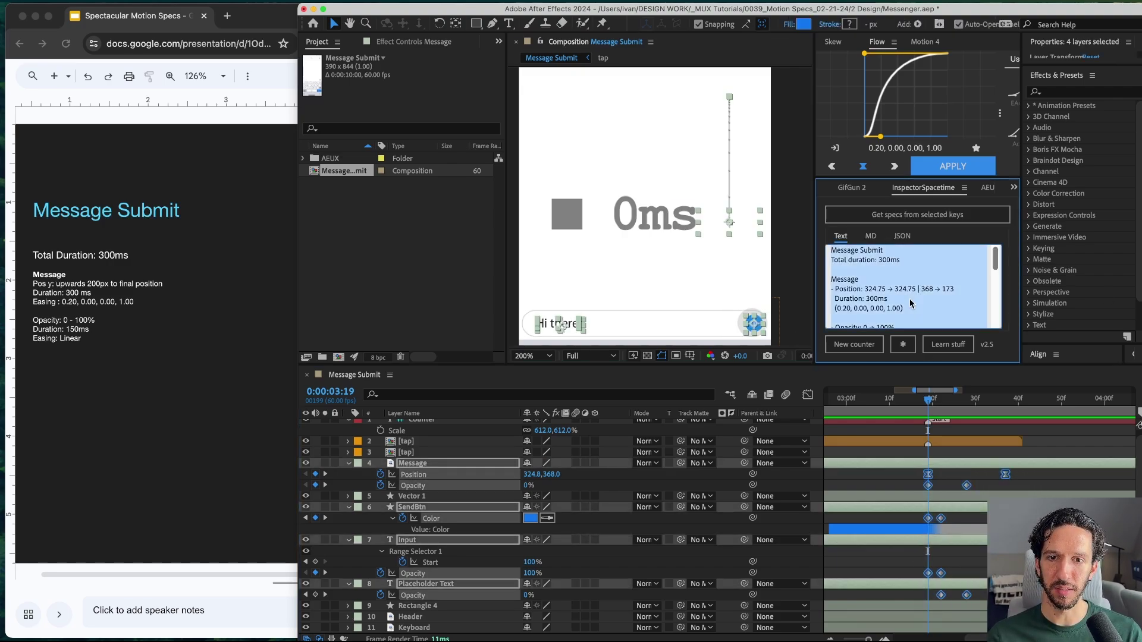
left_click(168, 407)
left_click_drag(216, 337, 245, 323)
Step: Empty the duplicated text box and paste the generated specs into it
left_click(246, 324)
key("ctrl+a")
key("BackSpace")
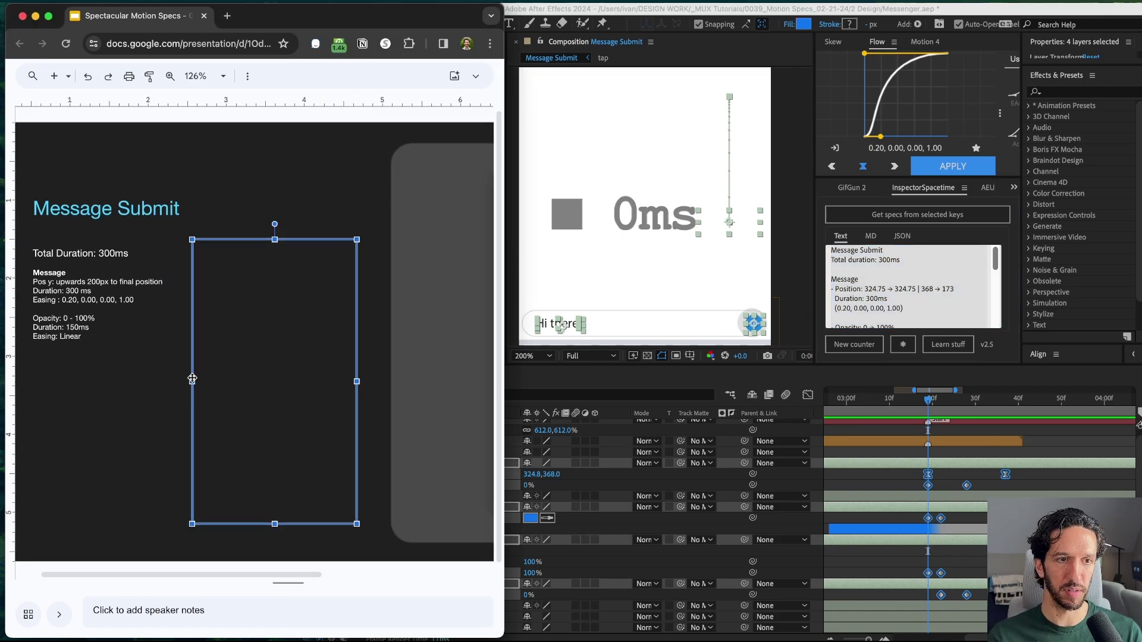
left_click(223, 257)
type("Message Submit Total duration: 300ms  Message - Position: 324.75 → 324.75 | 368 → 173   Duration: 300ms   (0.20, 0.00, 0.00, 1.00)  - Opacity: 0 → 100%   Duration: 150ms   Linear  SendBtn - Color: F77F0 → 949494   Duration: 50ms   Linear  Input - Opacity: 100 → 0%   Duration: 50ms   Linear  Placeholder Text - Opacity: 0 → 100%   Duration: 100ms   Linear   Delay: 50ms")
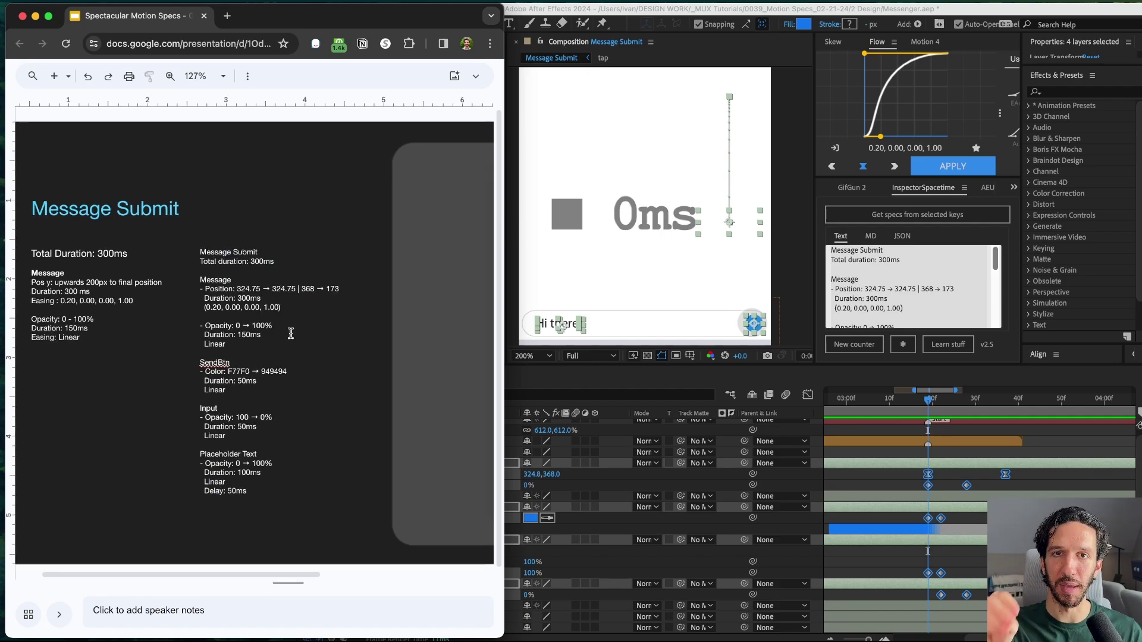
Step: Replace the raw Position line with the 'Pos y: upwards 200px to final position' description
left_click(290, 333)
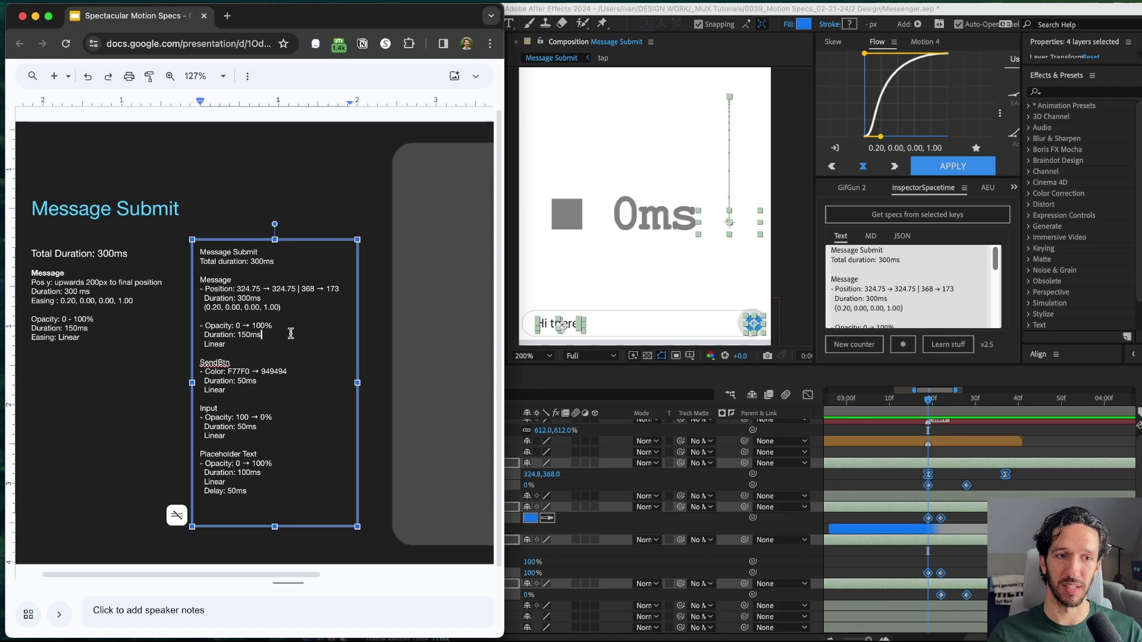
left_click_drag(339, 289, 231, 289)
left_click(104, 285)
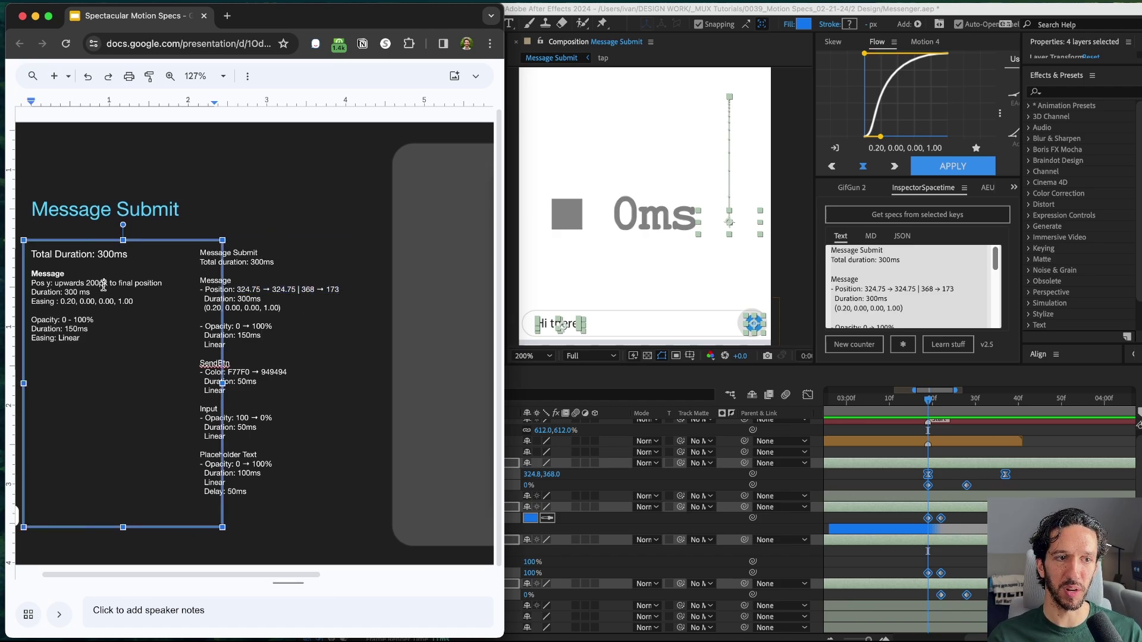
left_click(282, 295)
mouse_move(333, 288)
left_mouse_down()
mouse_move(205, 290)
mouse_move(333, 289)
left_mouse_up()
left_click(206, 289)
left_click(330, 289)
left_click(168, 287)
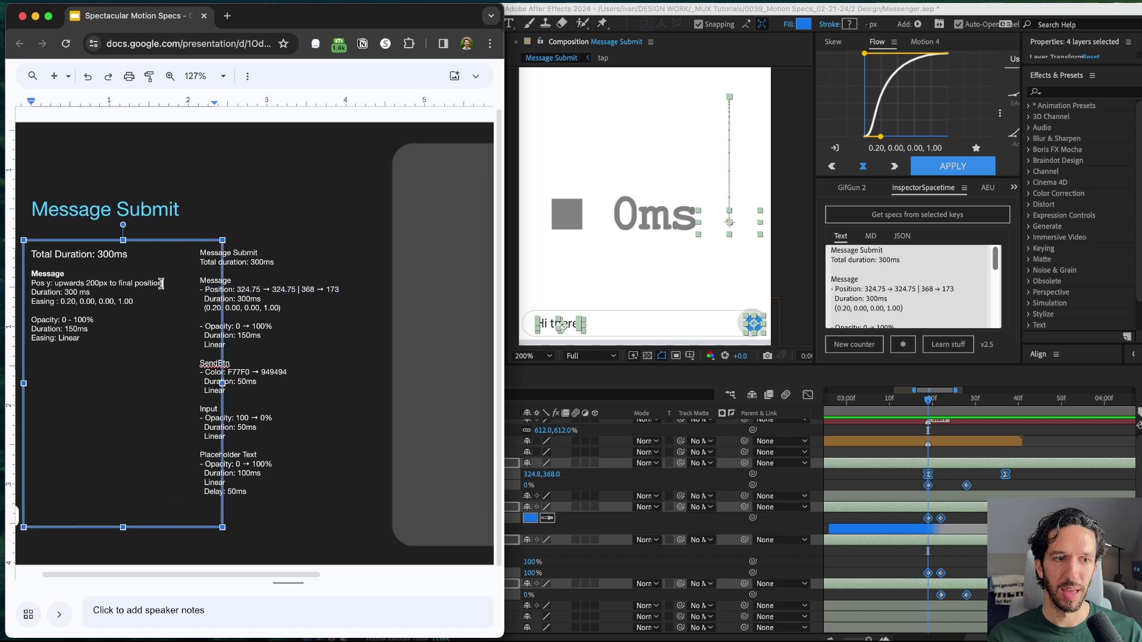
left_click_drag(162, 283, 37, 279)
key("super+c")
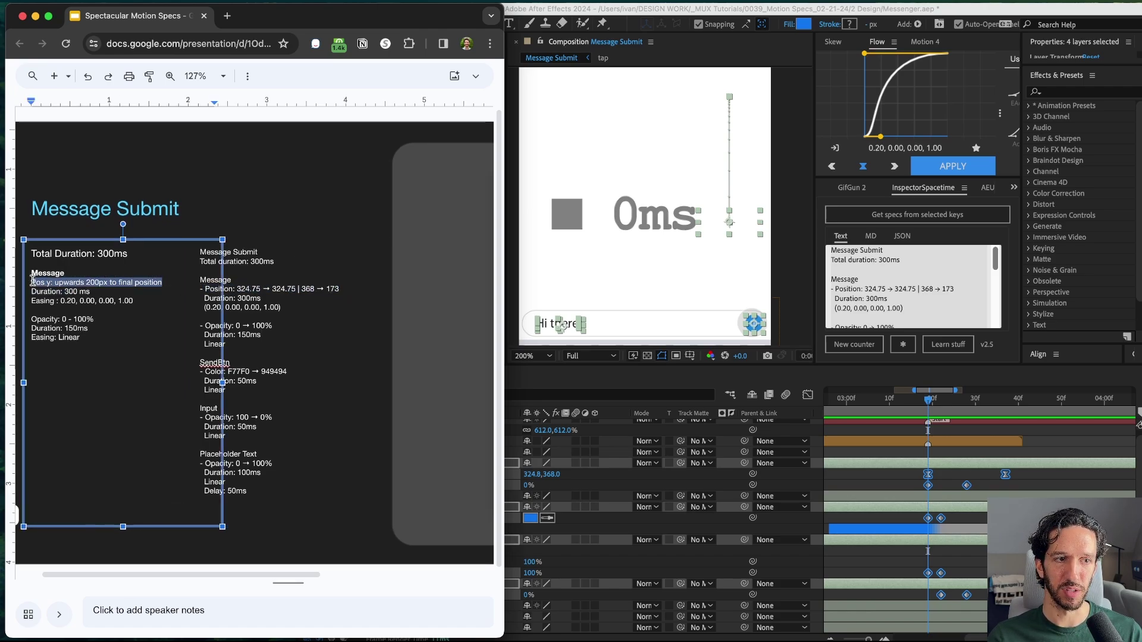
left_click(228, 285)
left_click_drag(206, 289, 337, 286)
key("super+v")
Step: Review the SendBtn and Placeholder Text lines and dismiss the SendBtn spelling suggestion
left_click(309, 325)
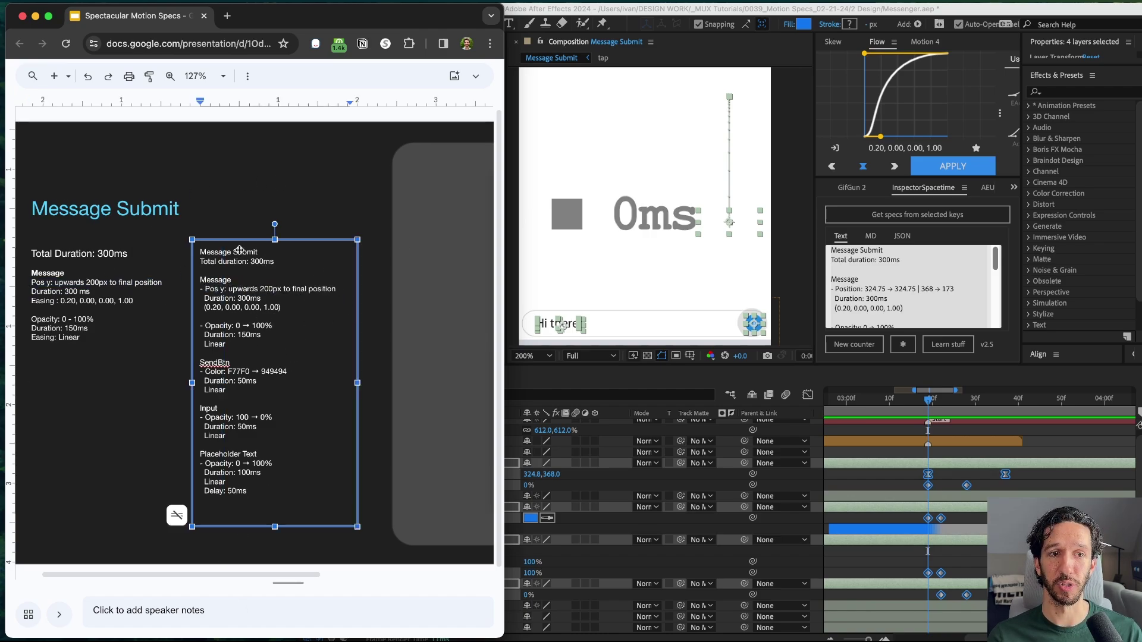
left_click(305, 396)
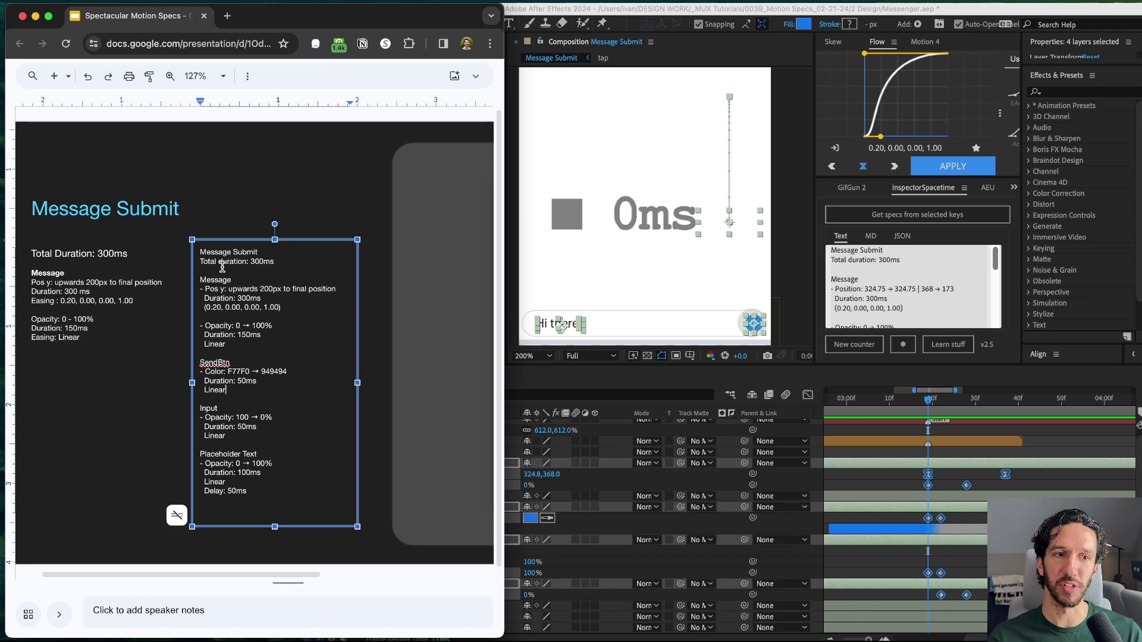
left_click(209, 360)
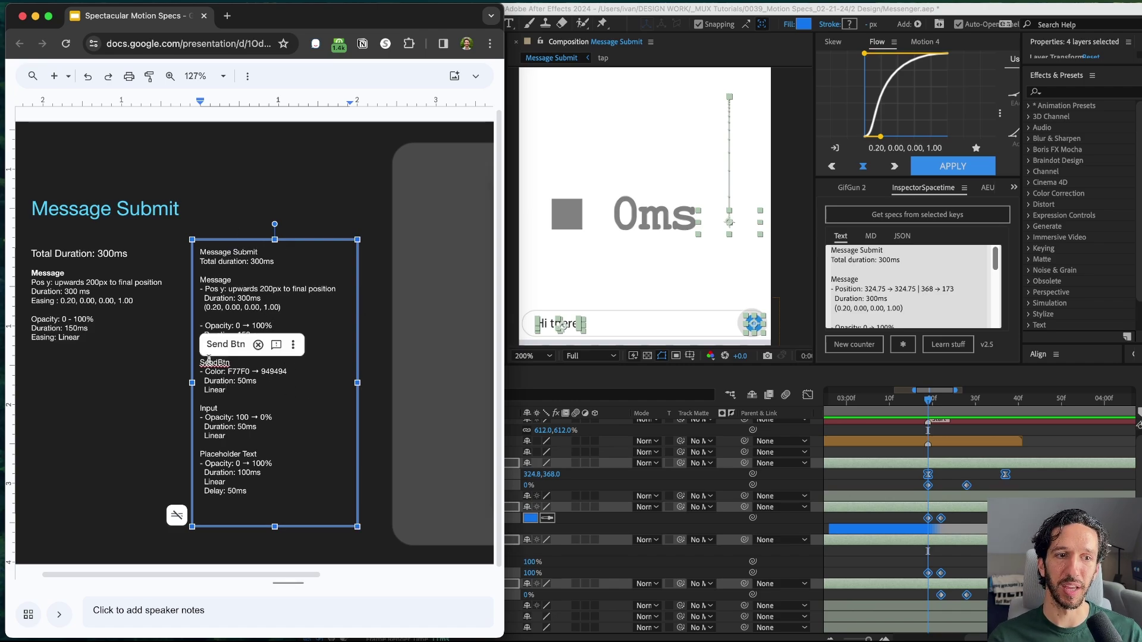
left_click(209, 412)
left_click(212, 448)
key("super+Tab")
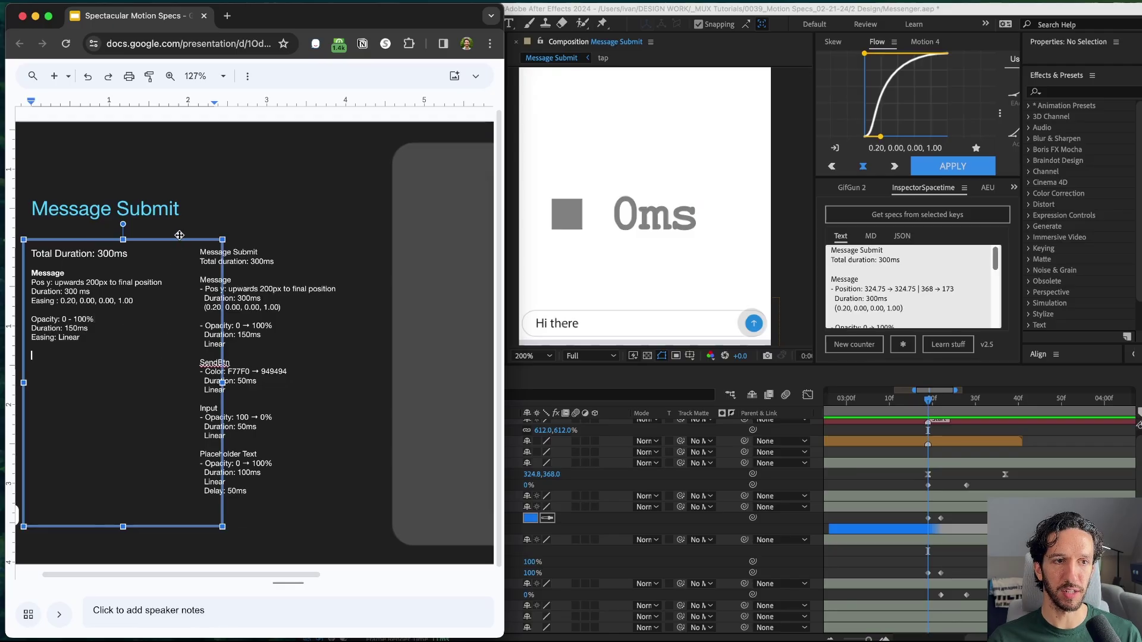
left_click(179, 235)
key("Delete")
left_click(263, 243)
left_click_drag(288, 239, 156, 241)
left_click(225, 348)
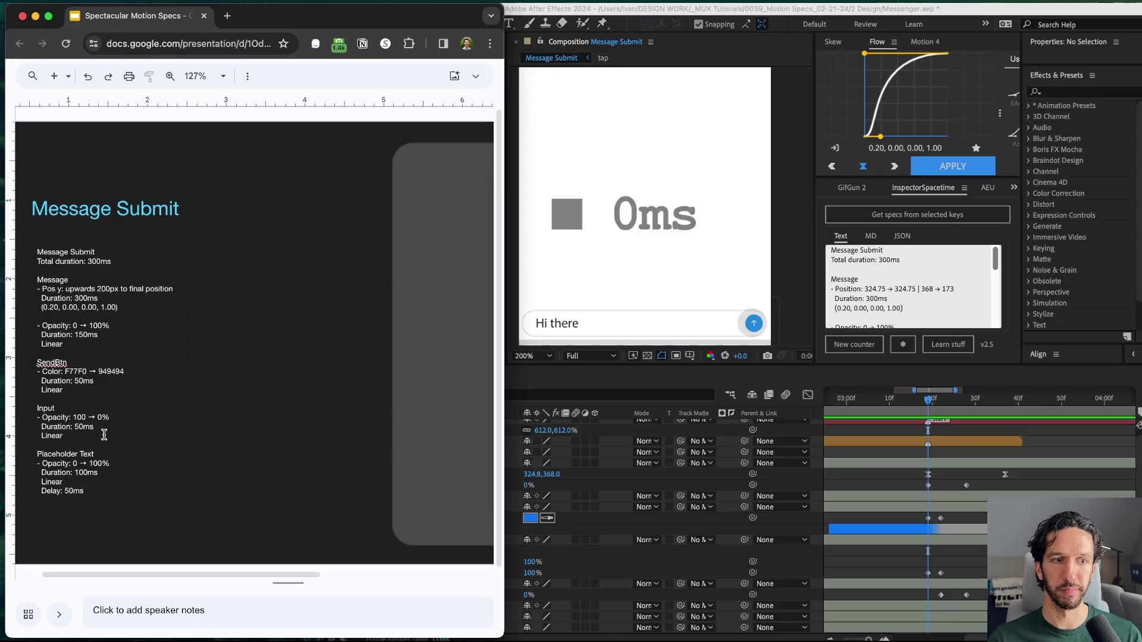
left_click_drag(98, 496, 37, 248)
left_click(227, 394)
scroll(208, 400, "down", 10)
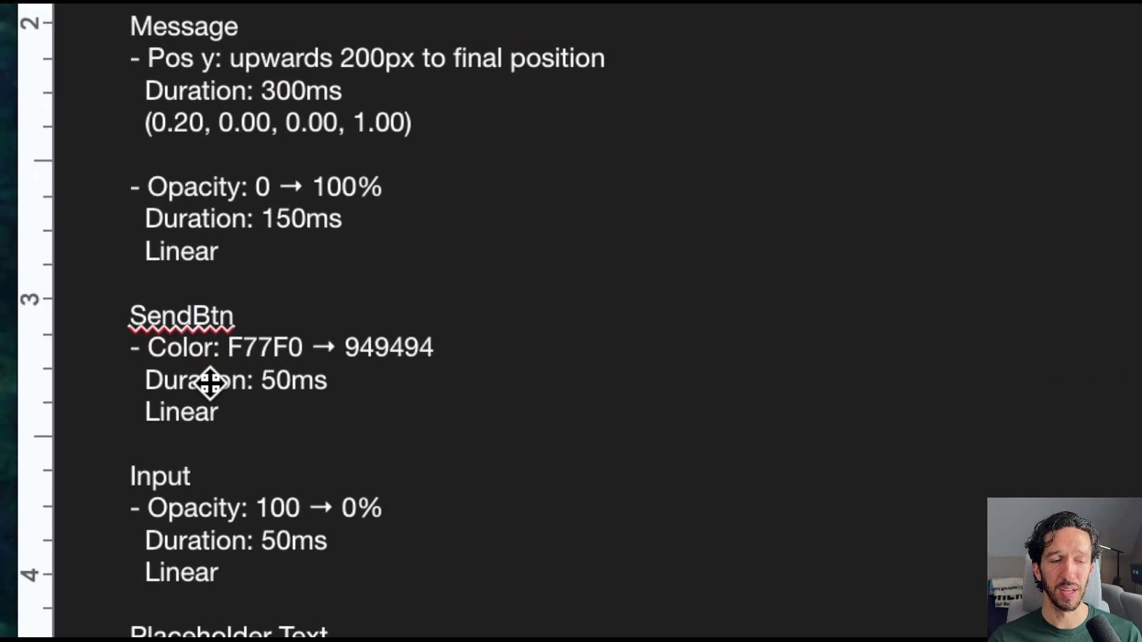
scroll(235, 385, "down", 3)
scroll(226, 398, "up", 11)
scroll(234, 377, "down", 6)
scroll(242, 396, "down", 6)
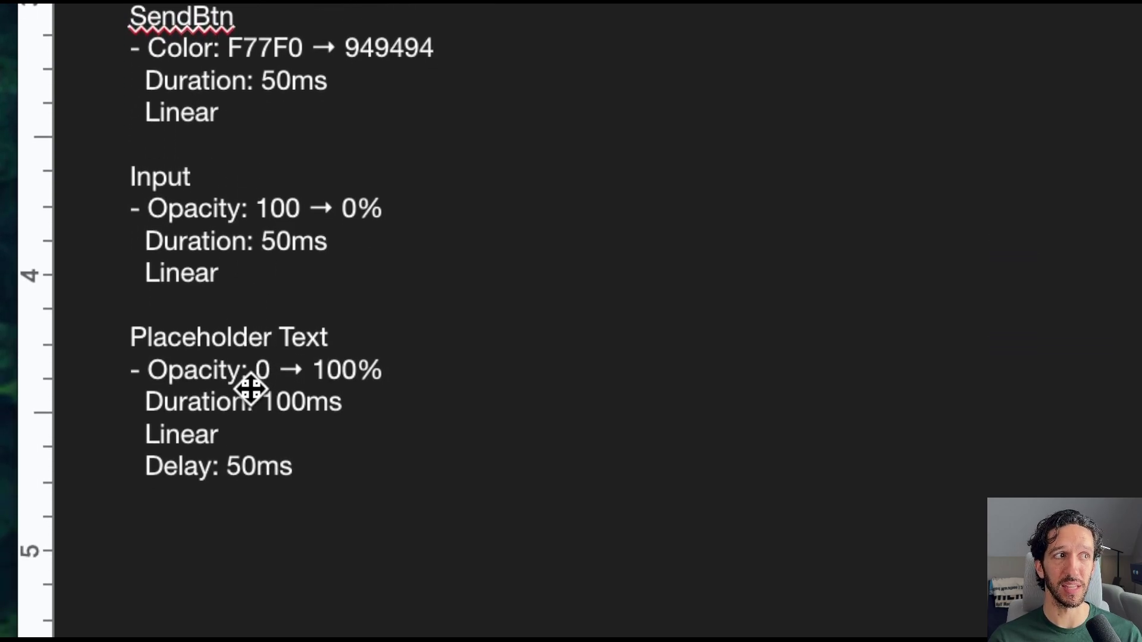
scroll(242, 377, "up", 2)
scroll(259, 334, "up", 11)
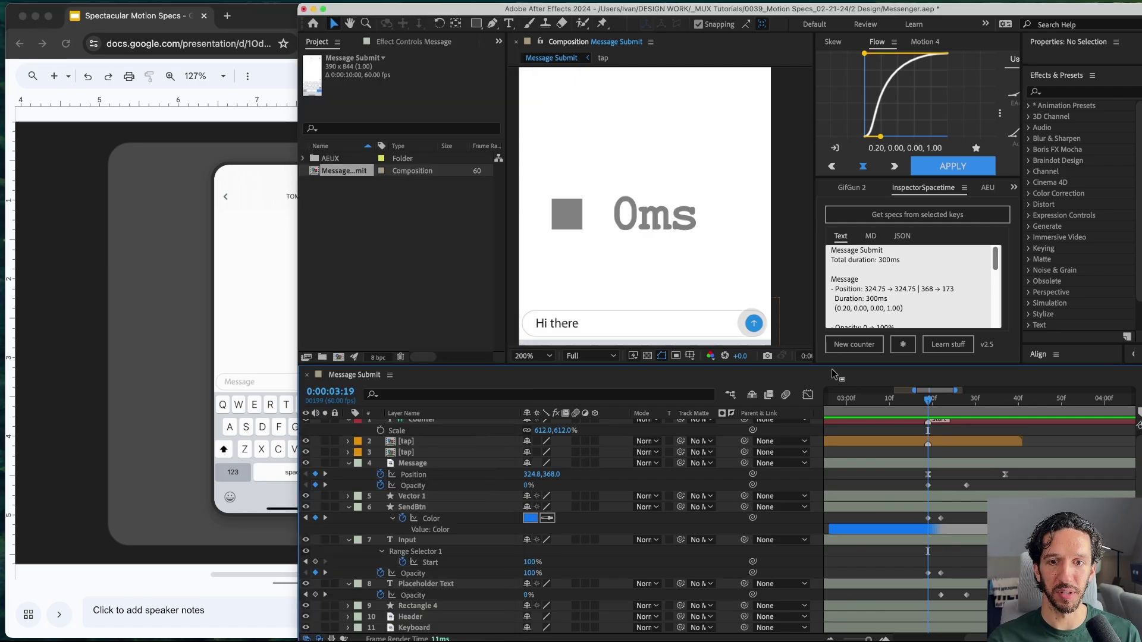
Step: Scrub Message Submit to the send moment, then check the phone preview on the slide
left_click(806, 366)
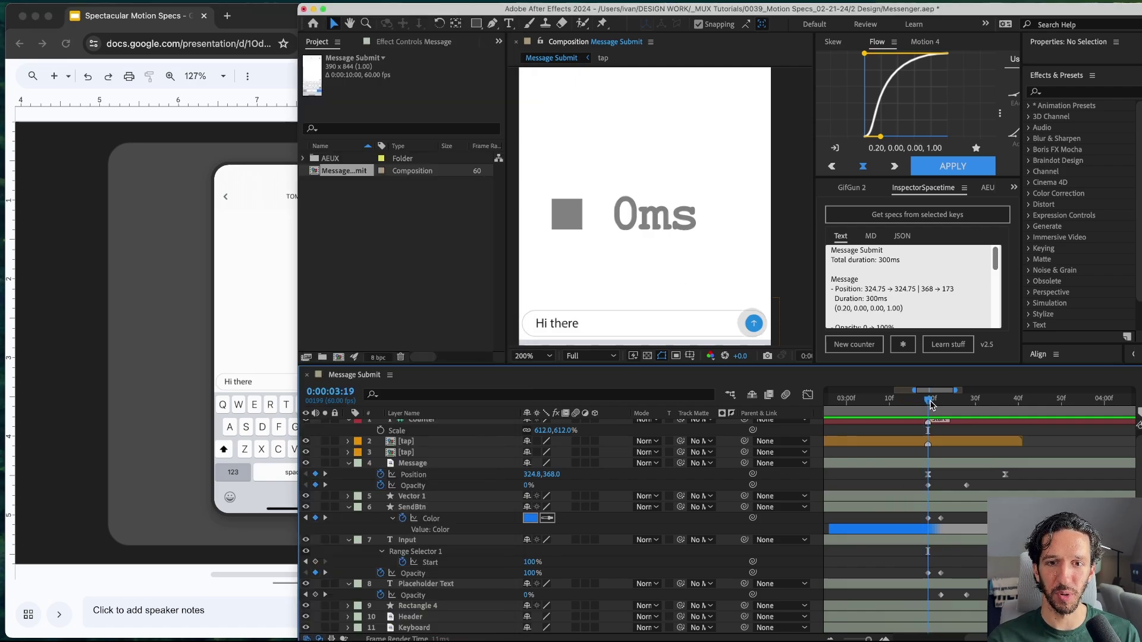
left_click_drag(928, 400, 949, 429)
left_click(85, 303)
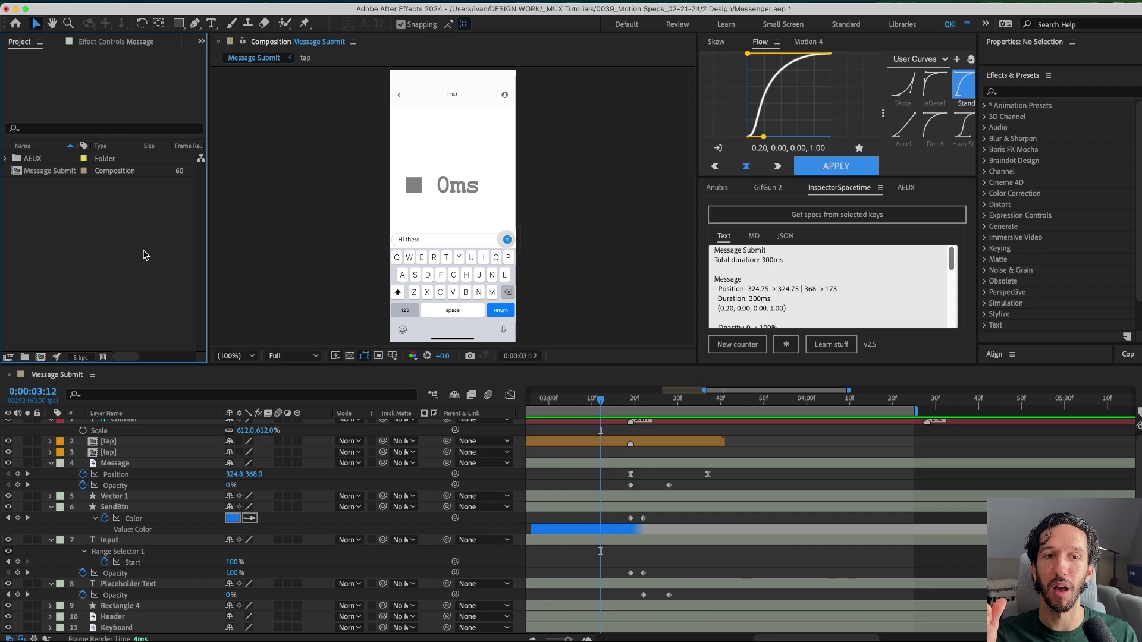
Step: Nest Message Submit in a new Message Submit 2 composition and show the Stretch column
left_click(49, 174)
left_click_drag(41, 176, 40, 357)
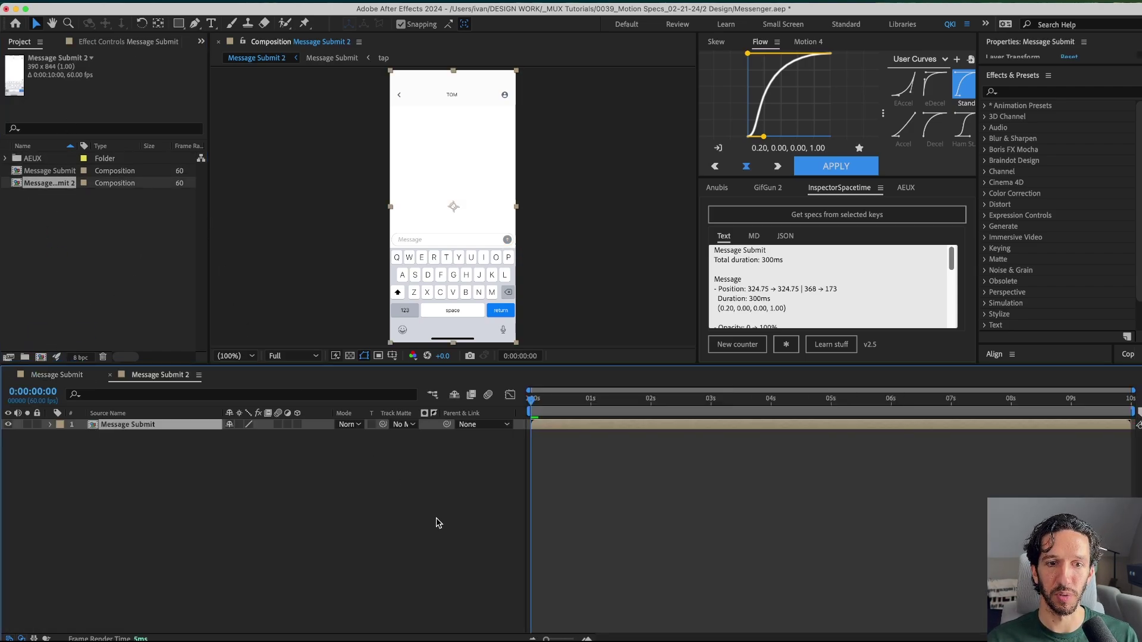
right_click(487, 414)
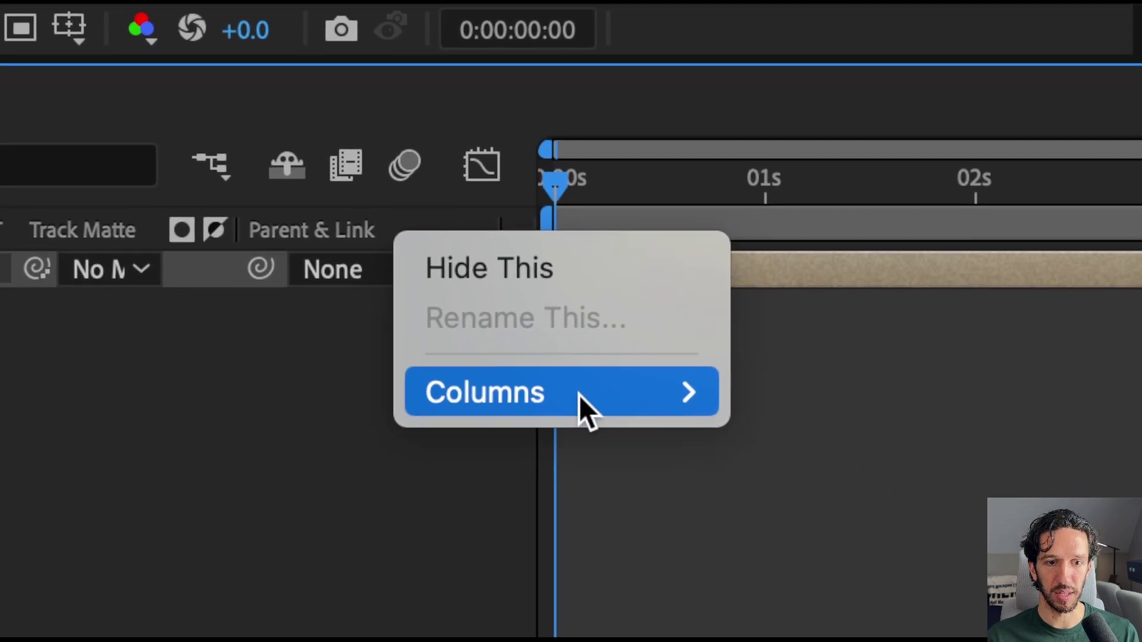
mouse_move(690, 395)
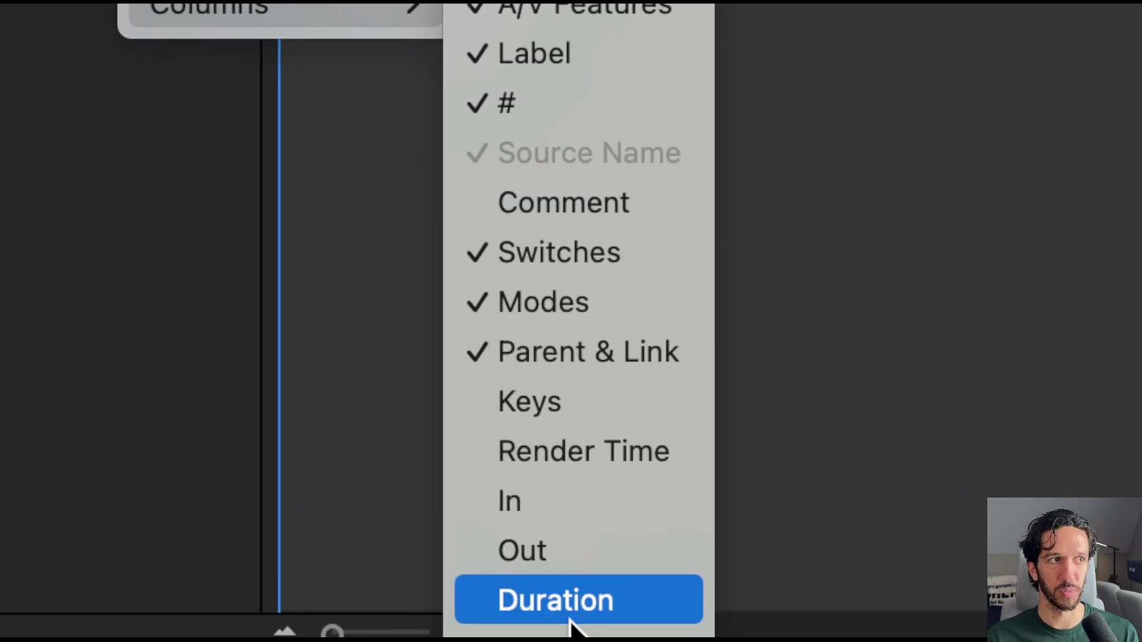
left_click(491, 632)
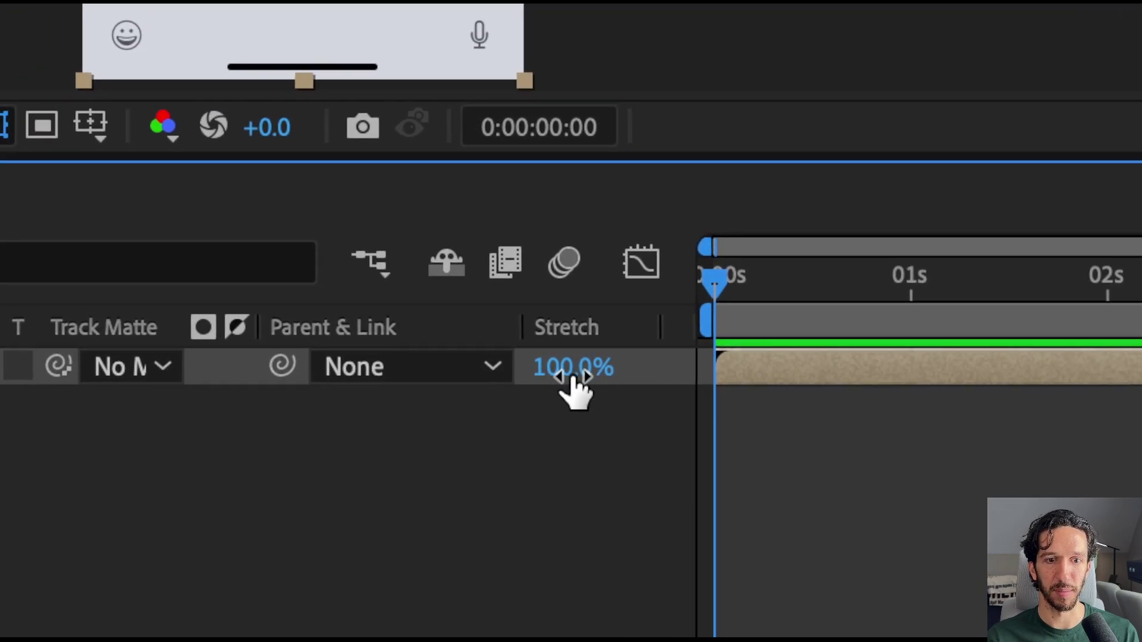
Step: Time-stretch the nested Message Submit layer to 542% and play back the slowed animation
left_click_drag(574, 390, 725, 381)
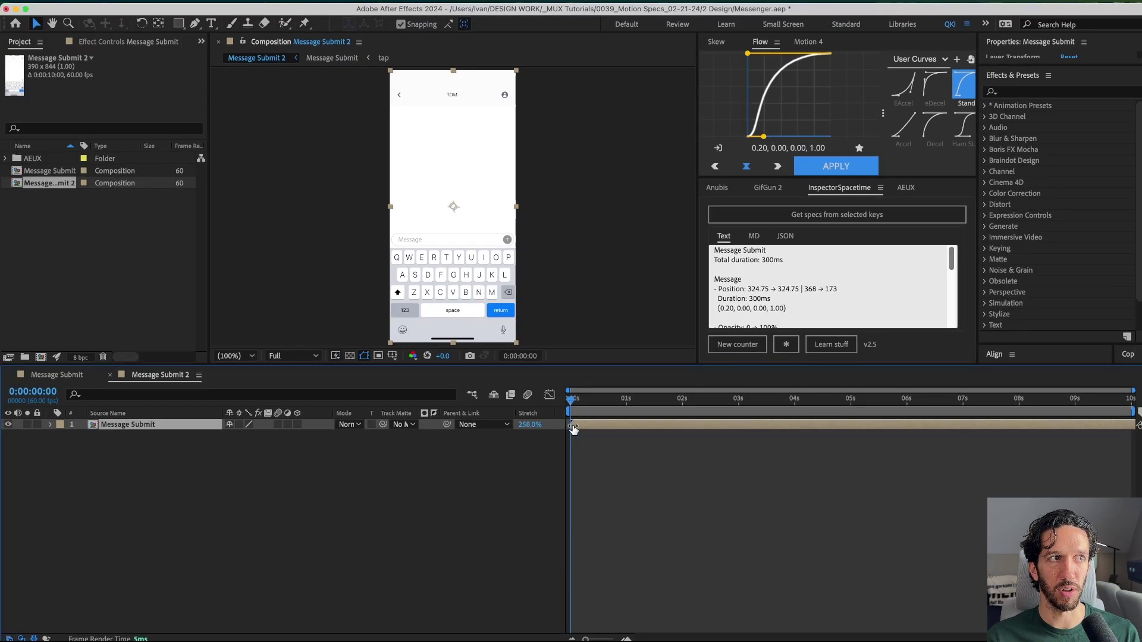
left_click_drag(573, 428, 1091, 426)
key("F2")
left_click(1090, 426)
left_click_drag(654, 400, 793, 416)
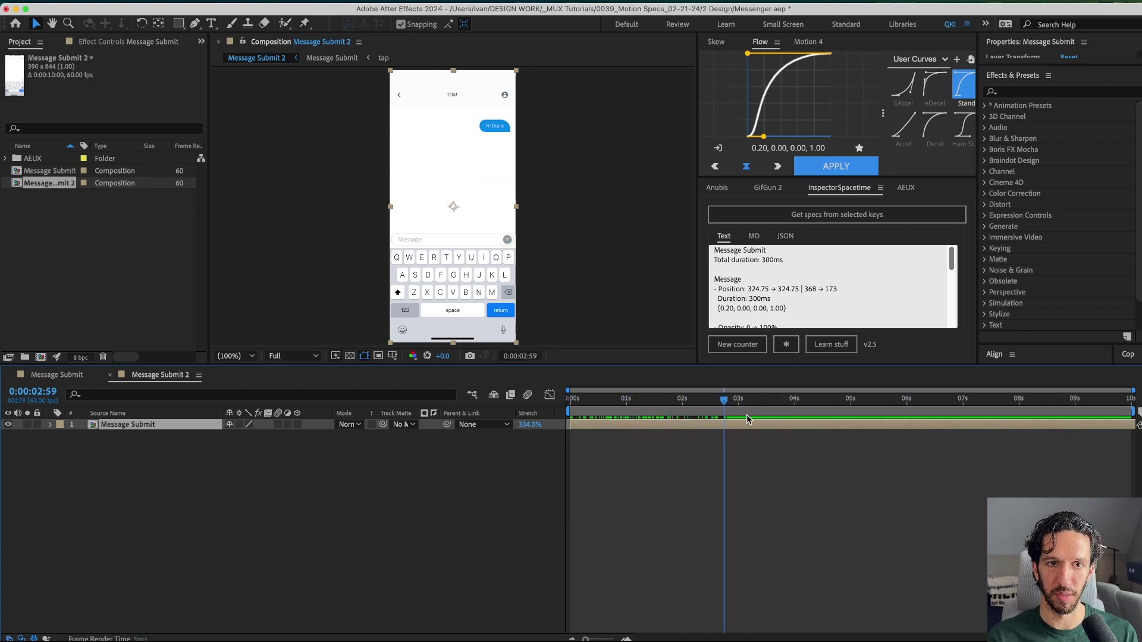
key("Home")
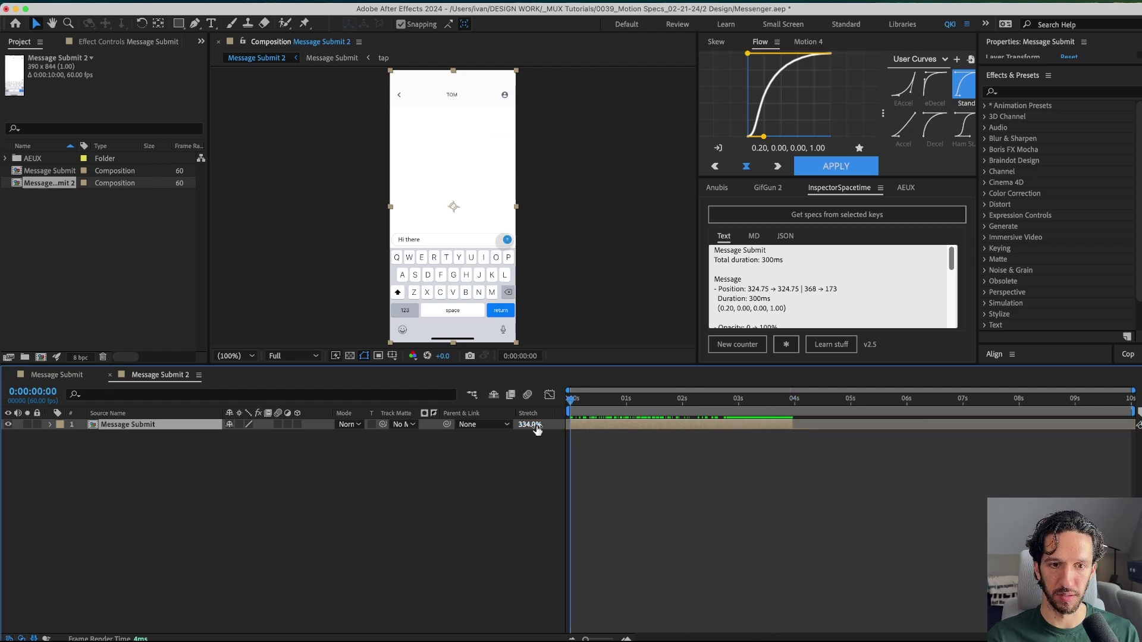
left_click_drag(534, 424, 668, 425)
key("space")
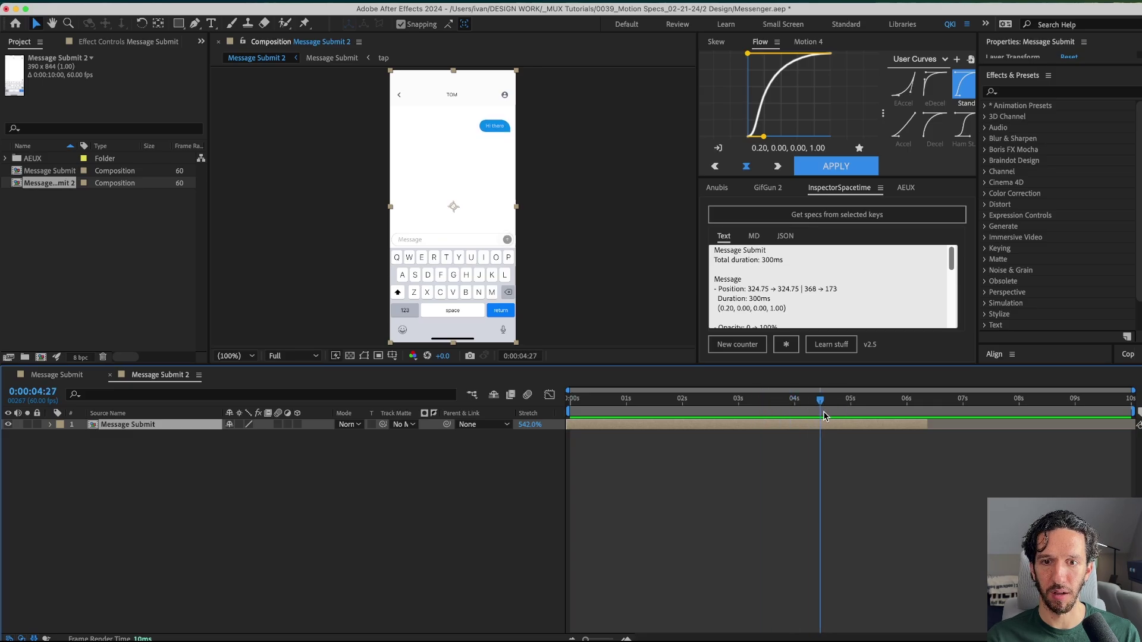
Step: End the work area at 0:00:04:58 and return to the composition start
left_click_drag(833, 411, 849, 414)
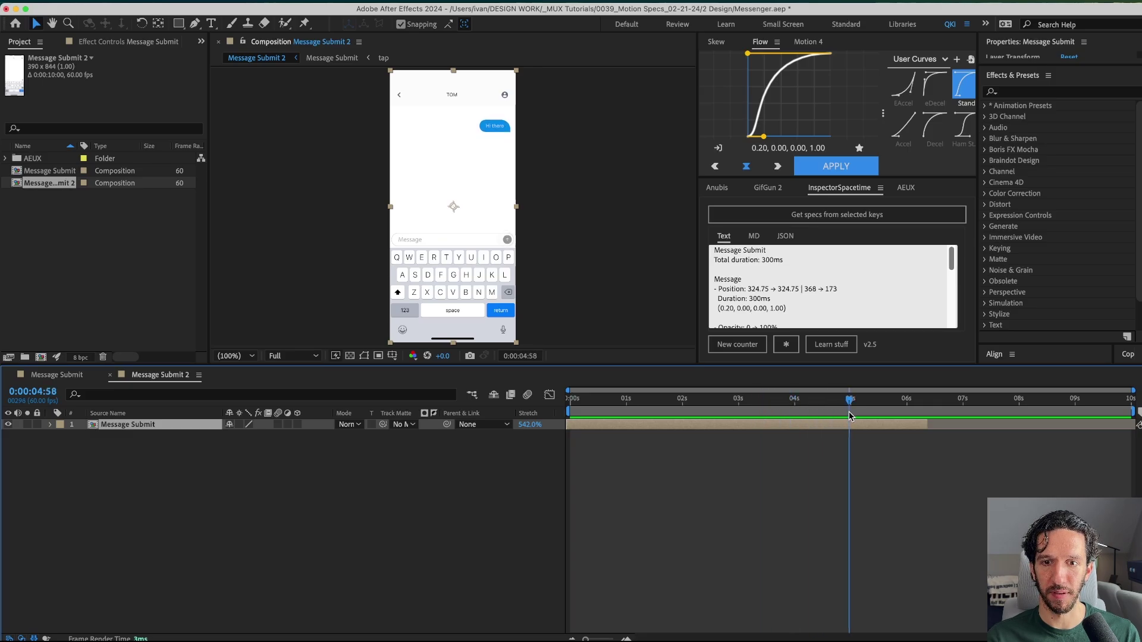
key("n")
key("Home")
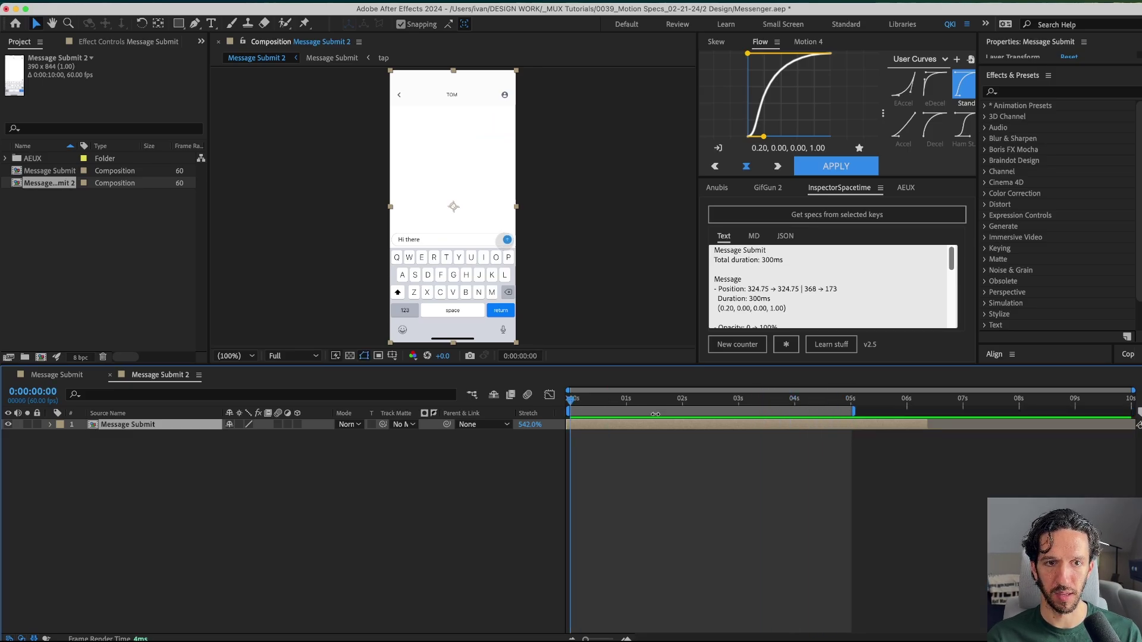
Step: Export the GIF with GifGun, then position and duplicate the phone GIF on the slide
left_click(767, 187)
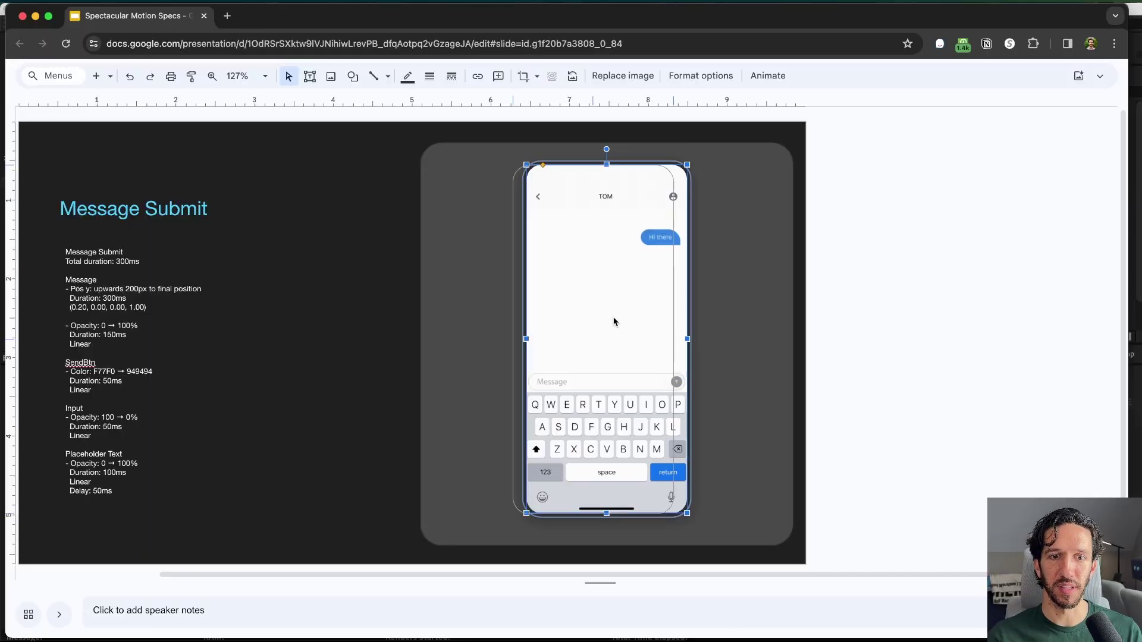
left_click_drag(612, 320, 694, 299)
key("ctrl+d")
Step: Move a text box under the right phone as its '½ speed' caption
left_click(357, 489)
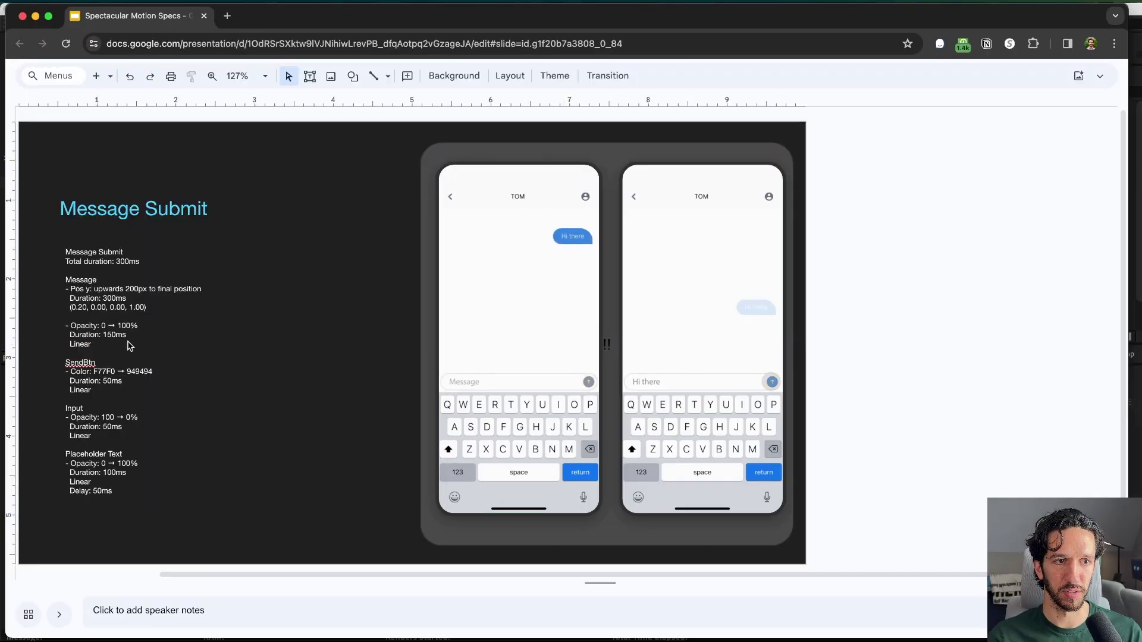
left_click(102, 300)
left_click_drag(158, 245, 684, 302)
scroll(671, 336, "down", 3)
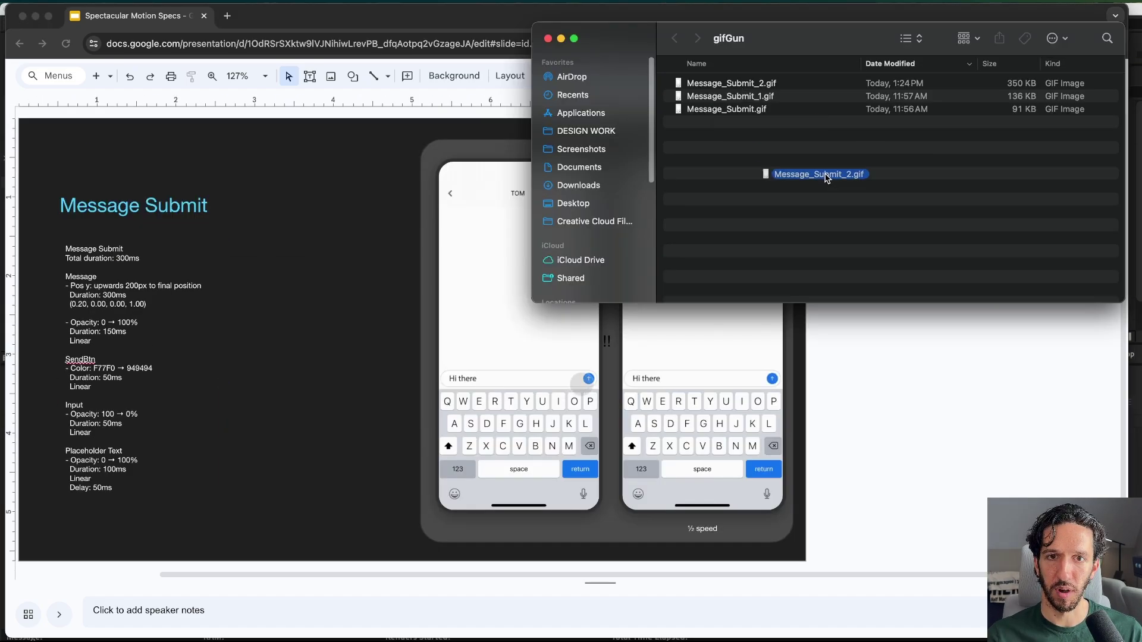
Step: Drop Message_Submit_2.gif onto the right phone and check both phone GIFs
left_click_drag(817, 179, 751, 362)
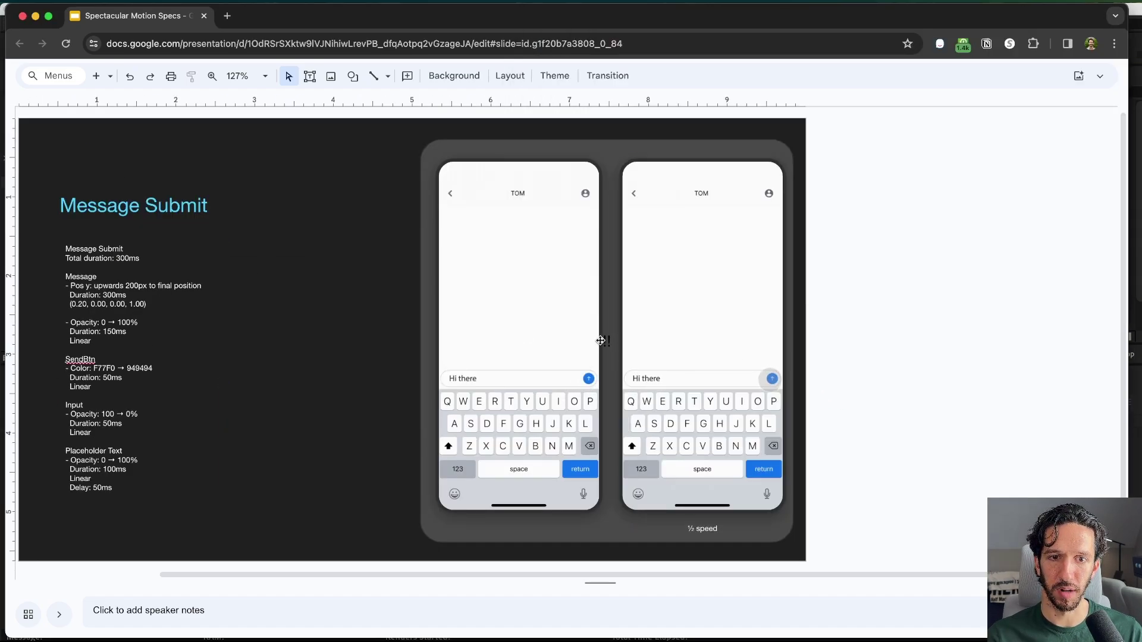
left_click(517, 304)
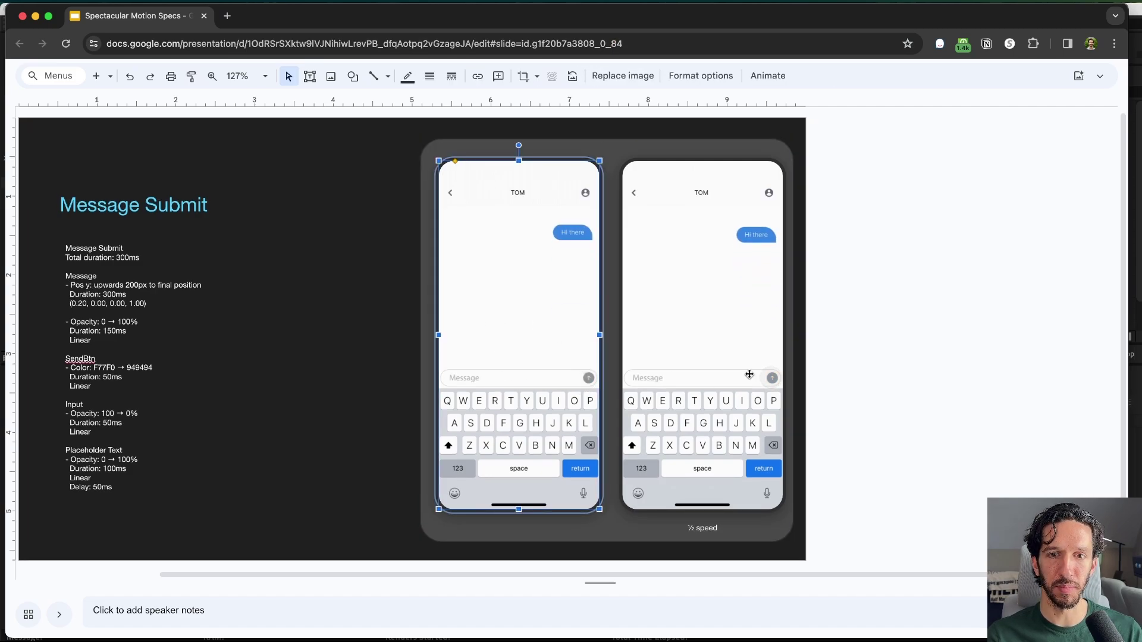
left_click(760, 395)
left_click(244, 332)
left_click(730, 333)
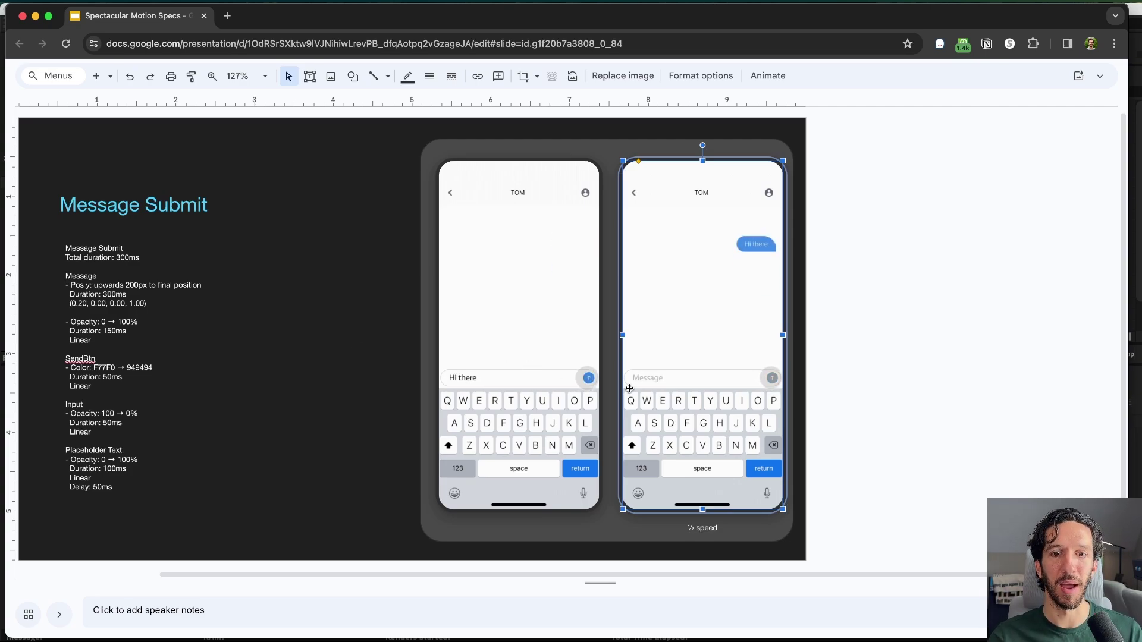
left_click(868, 408)
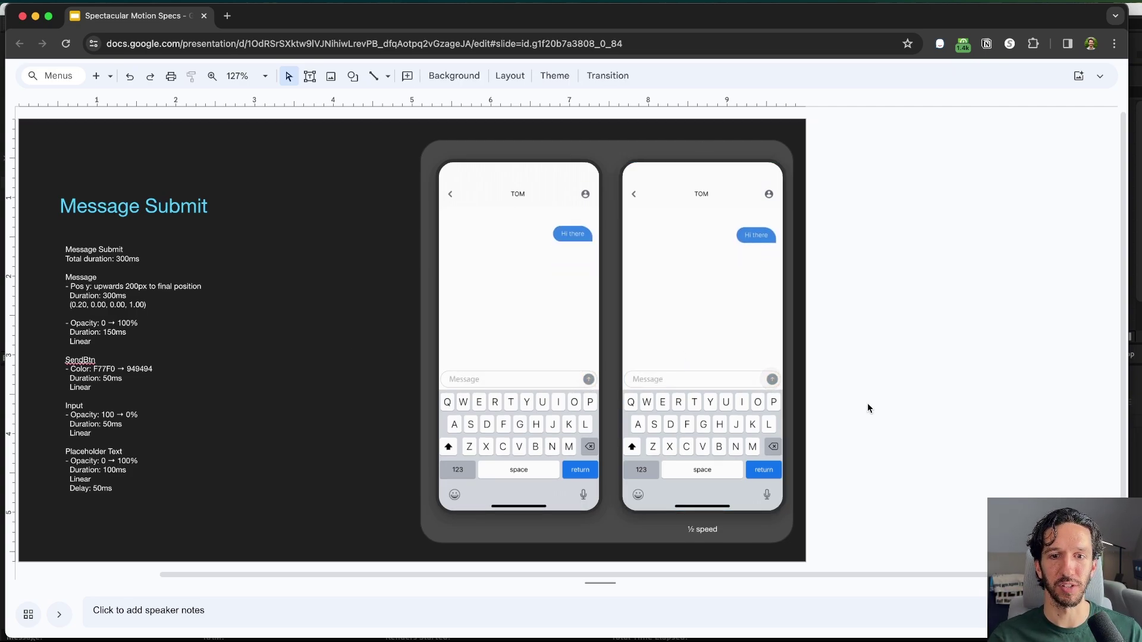
left_click(734, 434)
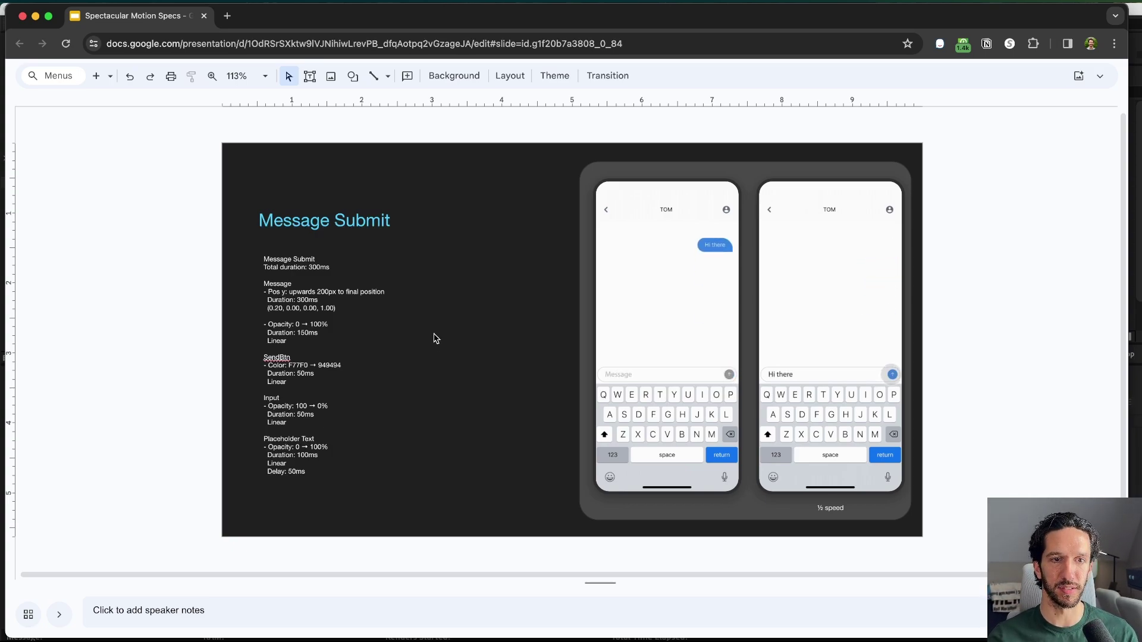
key("super+alt+m")
type("@dev")
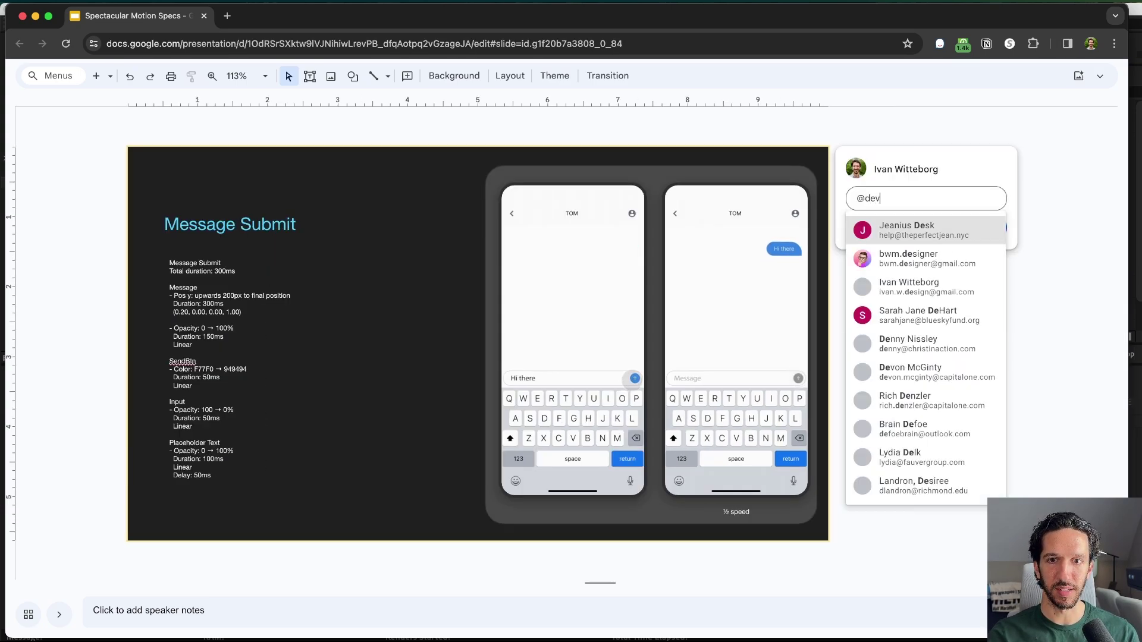
key("BackSpace")
key("BackSpace")
key("BackSpace")
key("BackSpace")
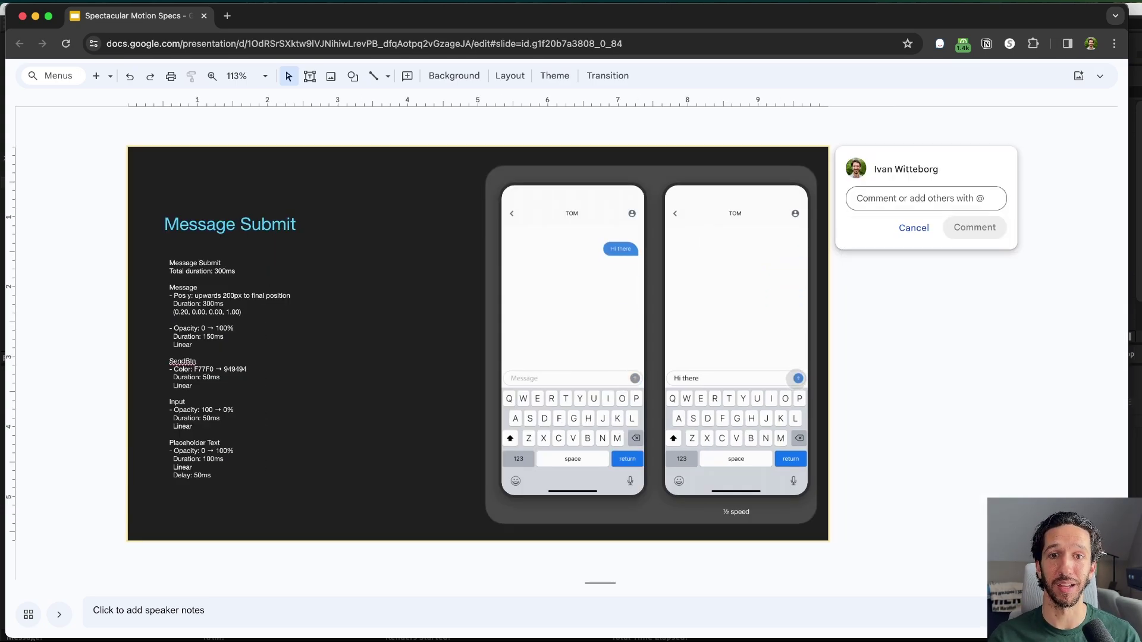
left_click(928, 231)
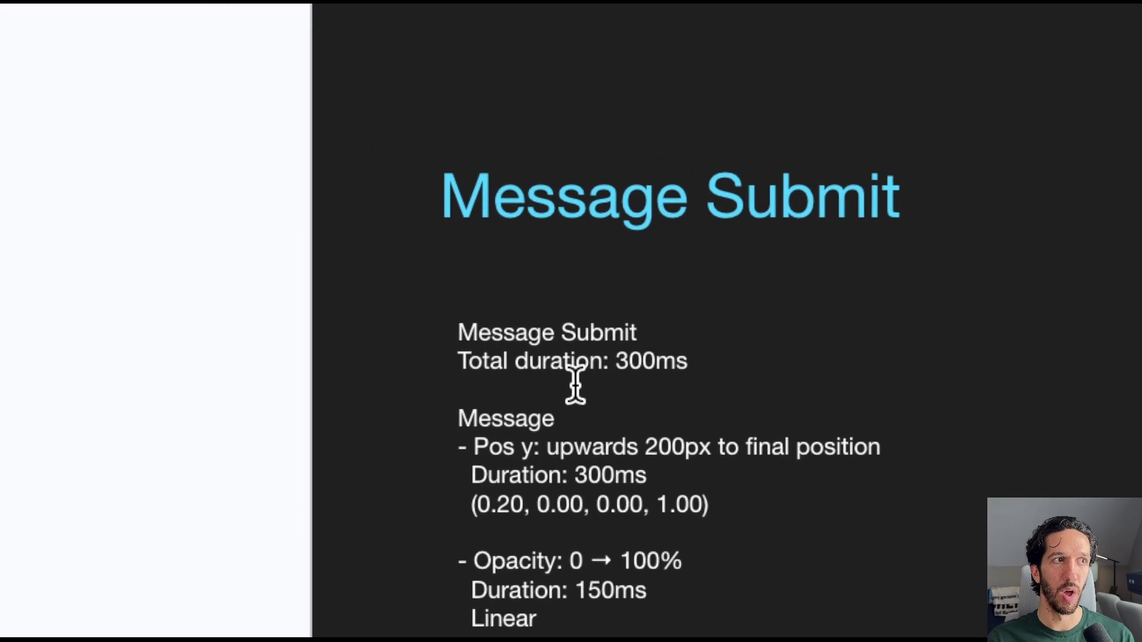
left_click_drag(564, 372, 595, 372)
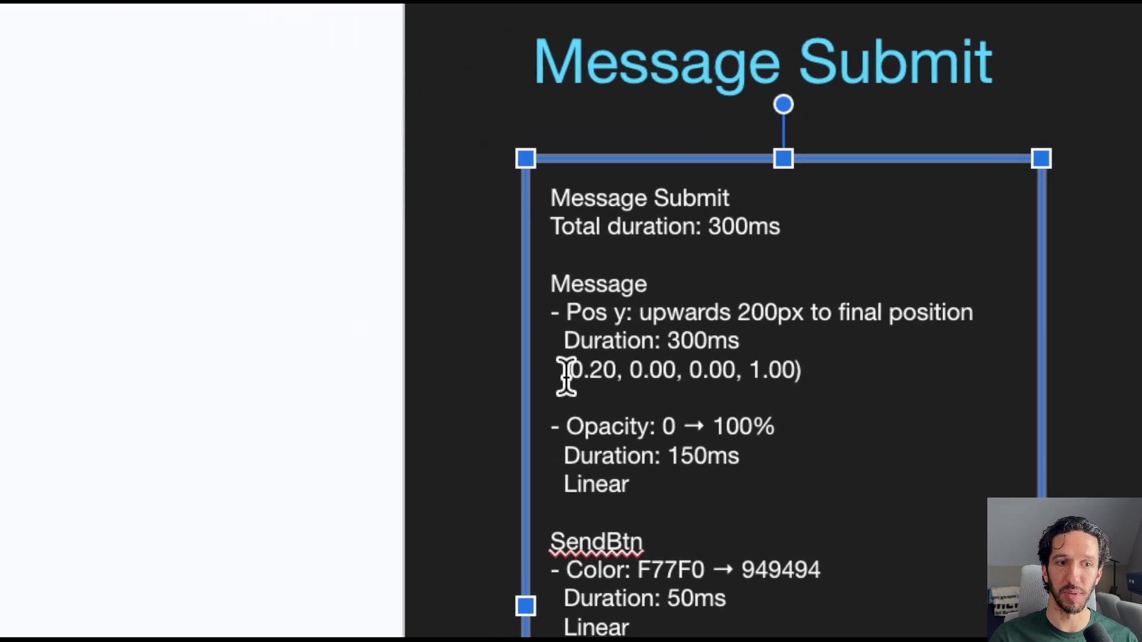
left_click_drag(276, 430, 646, 432)
left_click(872, 274)
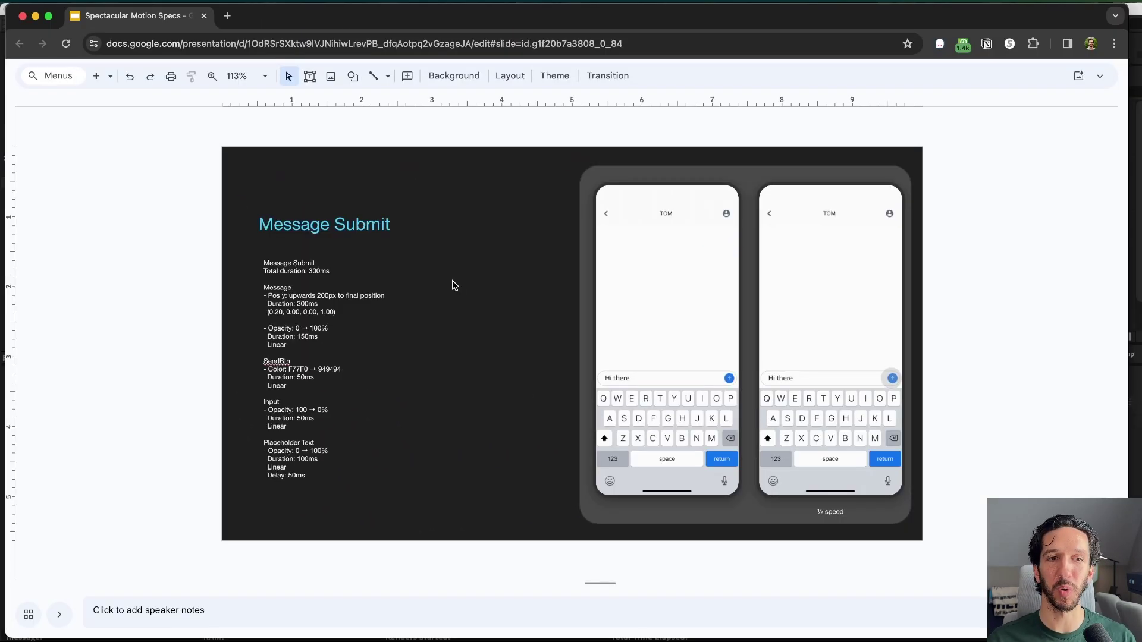